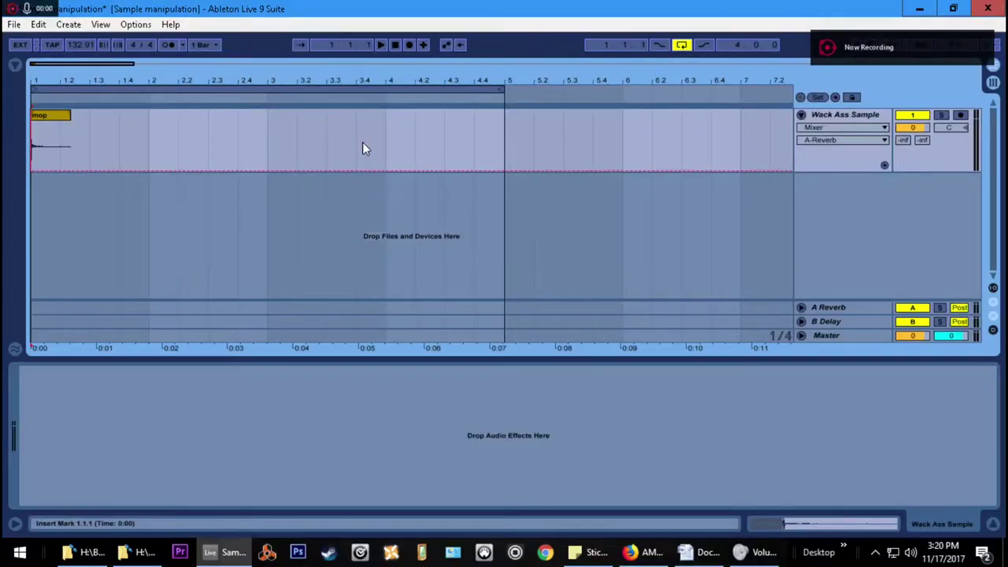
- Audition the mop clip, duplicate it on the Wack Ass Sample track and place the copy at the start of bar 2
key("space")
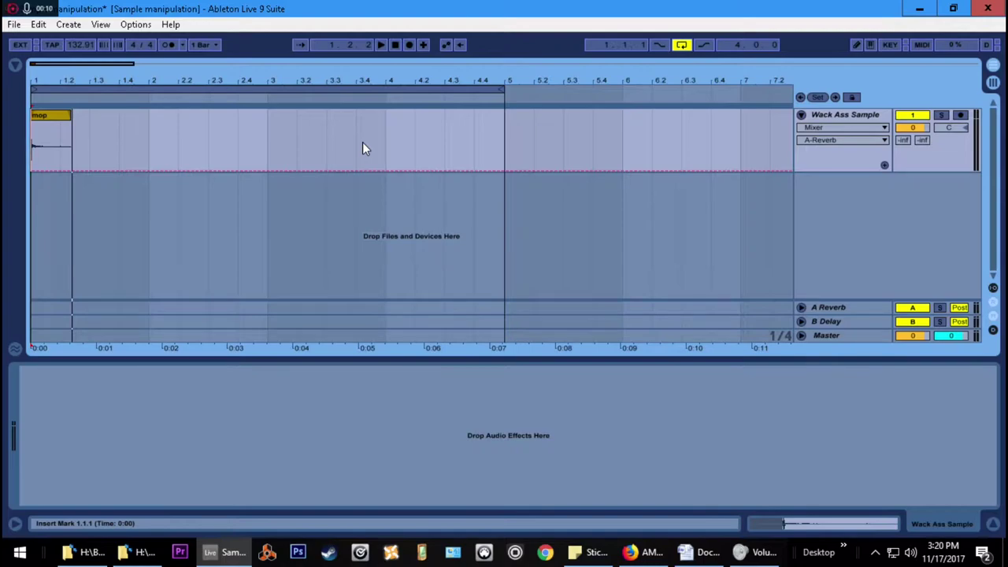
left_click(52, 119)
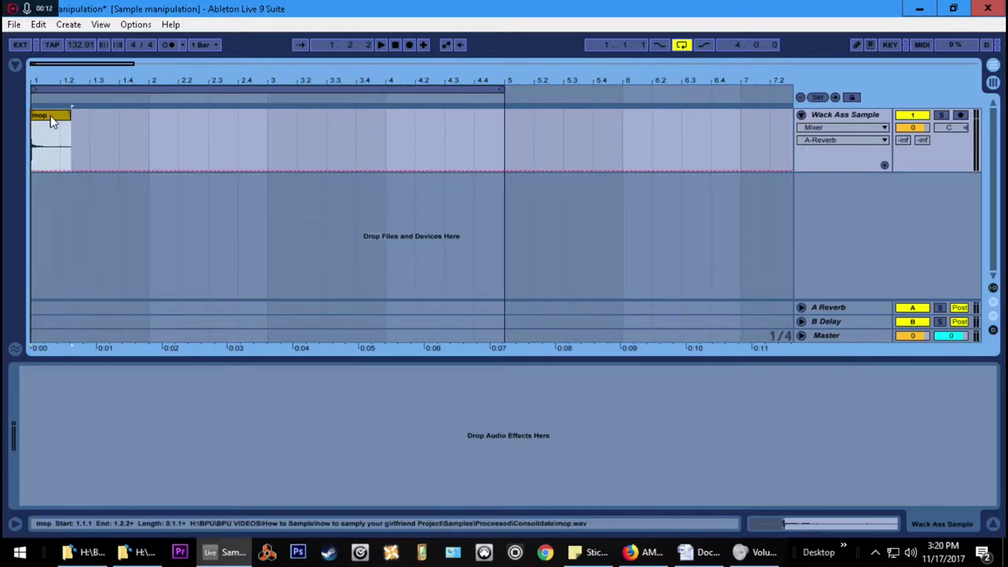
key("ctrl+d")
left_click_drag(80, 119, 158, 119)
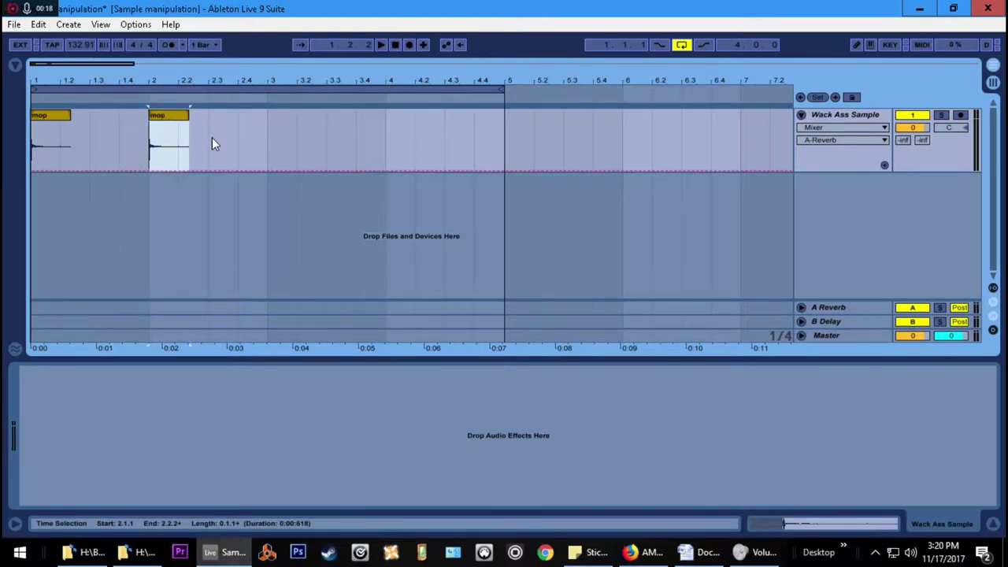
- Stretch the copied clip's waveform with a warp marker in its tail and transpose it up 23 semitones
key("shift+Tab")
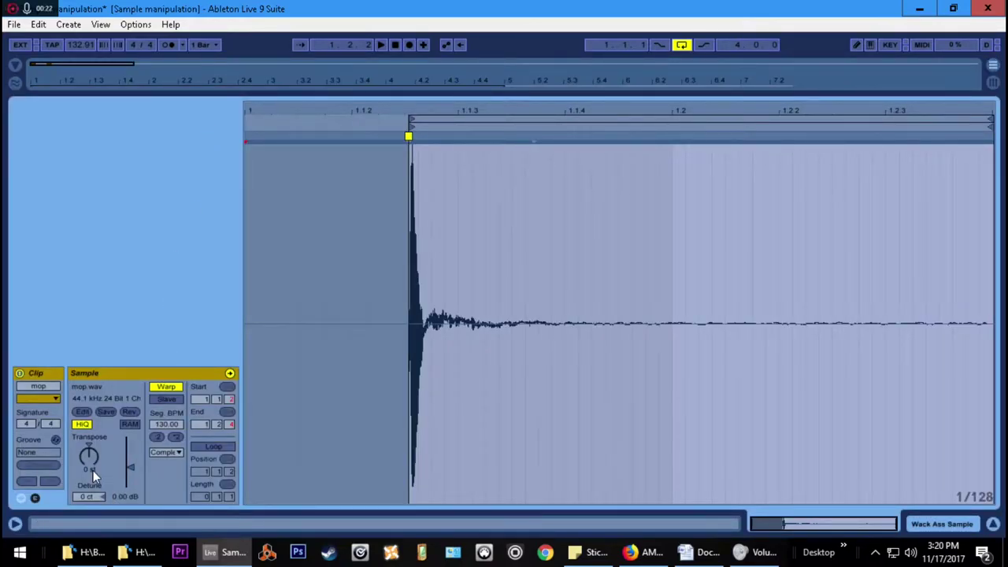
left_click(534, 153)
left_click_drag(533, 136, 993, 136)
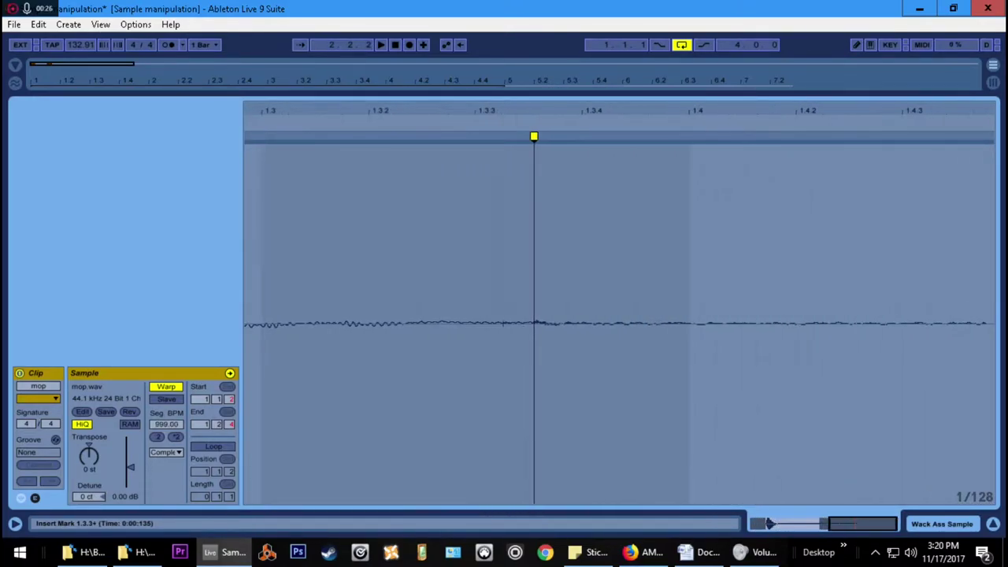
left_click_drag(385, 114, 968, 109)
left_click_drag(385, 115, 425, 102)
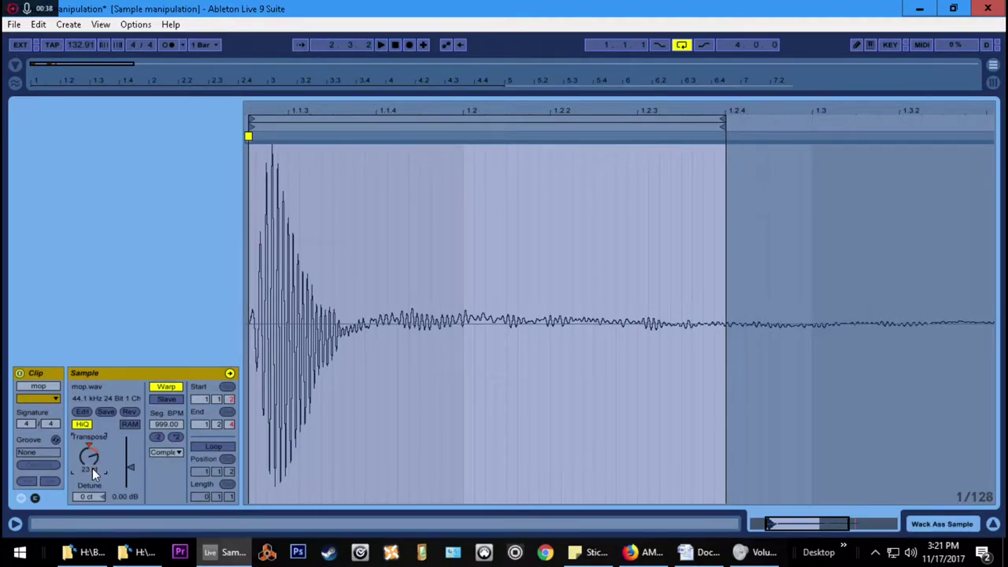
- Reverse the stretched clip and move it with the grid off so its swell ends around bar 5, restoring the 1/4 grid
left_click(127, 412)
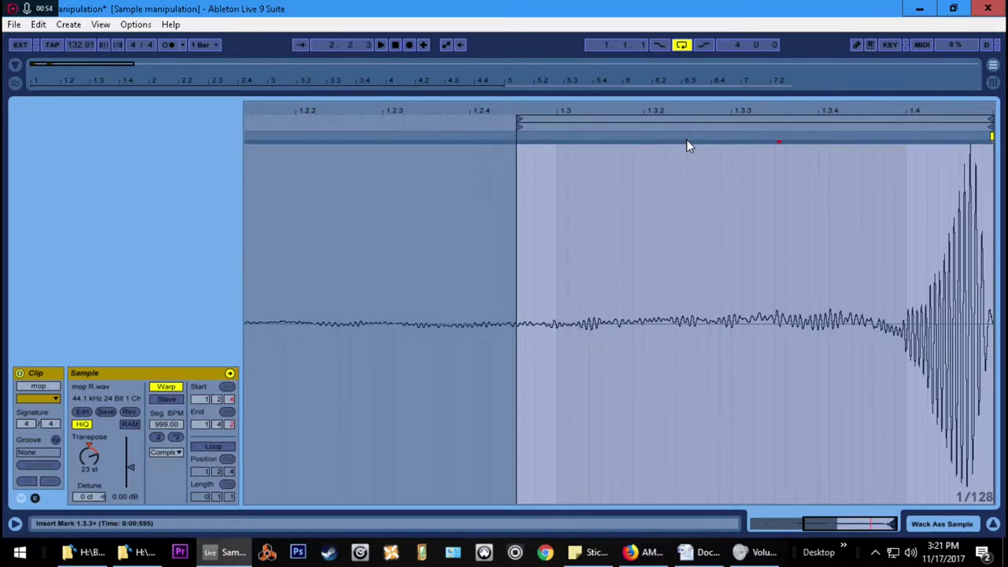
key("shift+Tab")
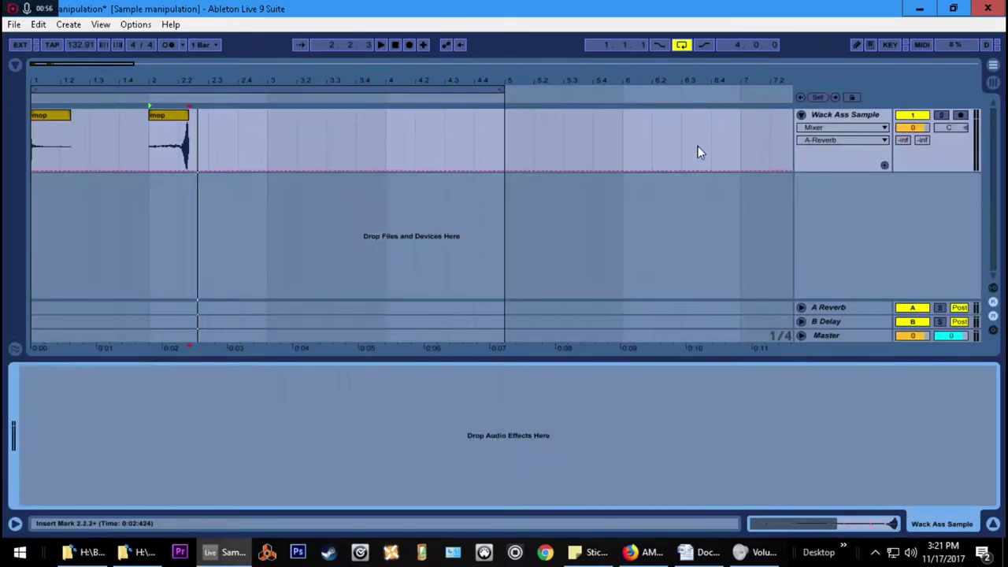
right_click(247, 131)
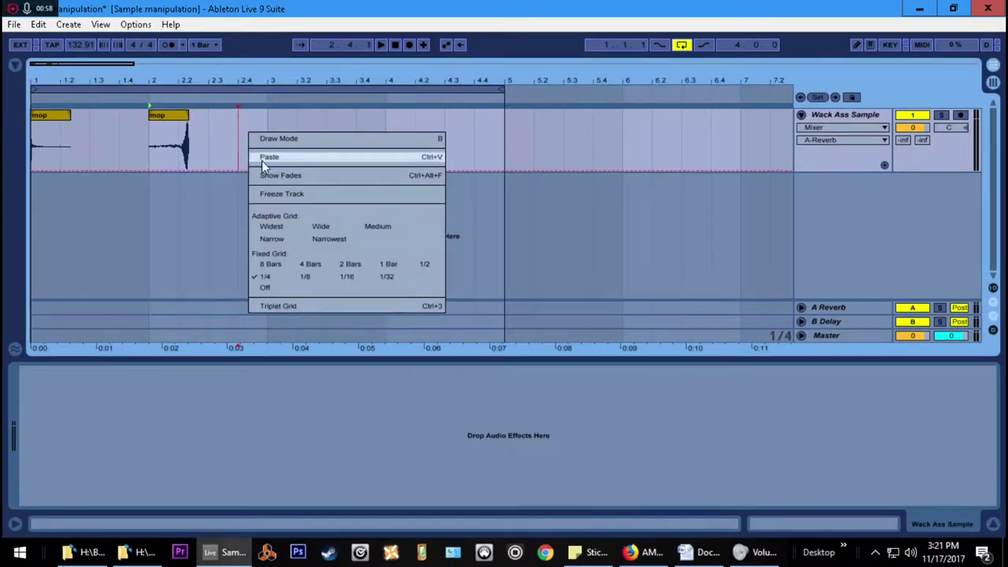
left_click(281, 284)
left_click(175, 120)
left_click_drag(175, 119, 490, 119)
key("space")
right_click(157, 154)
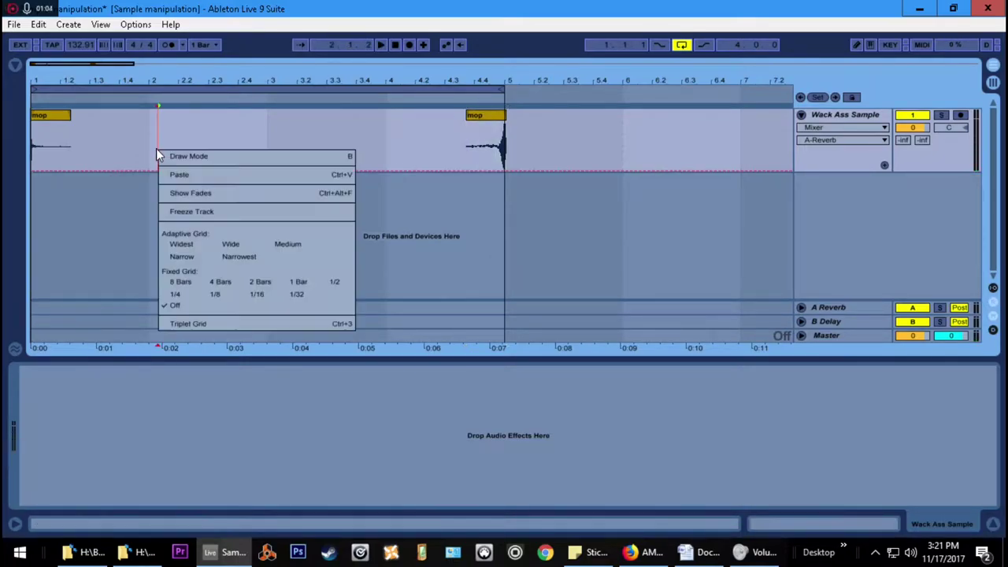
left_click(191, 295)
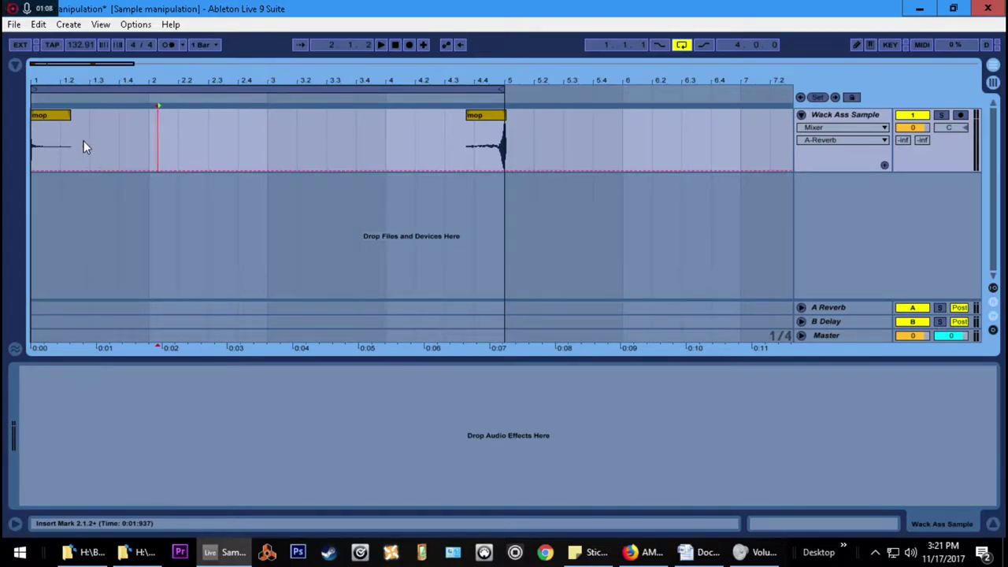
- Duplicate the first mop clip again and place the copy at 2.1.1
left_click(49, 120)
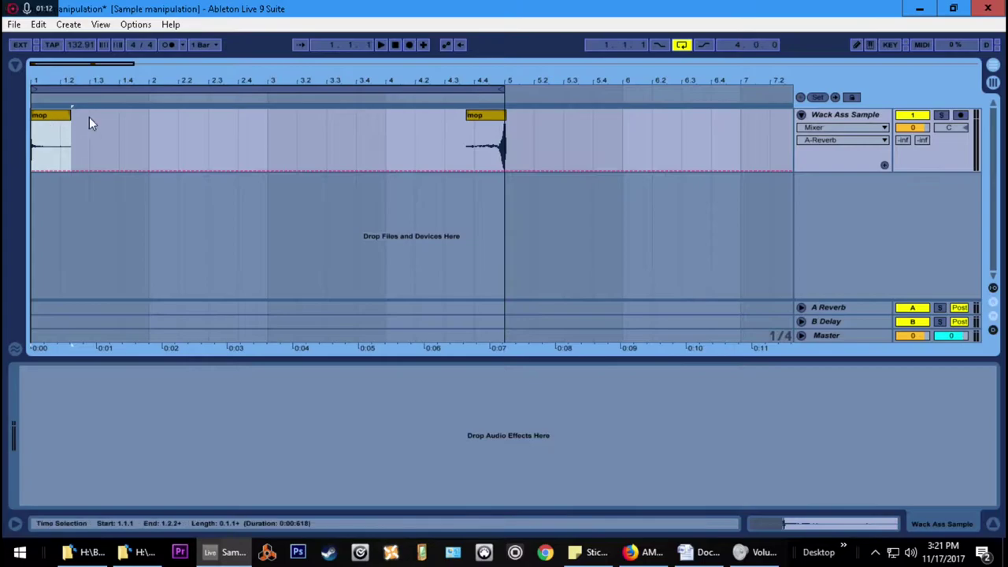
key("ctrl+d")
left_click_drag(89, 118, 175, 128)
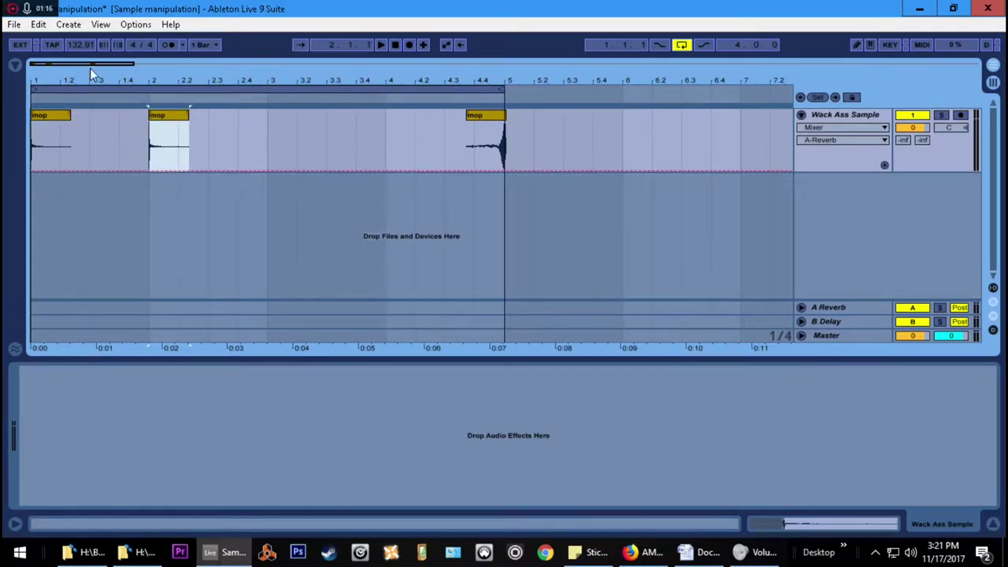
- Turn the grid off and delete everything after the initial hit of the mop clip at bar 2
left_click_drag(90, 68, 82, 87)
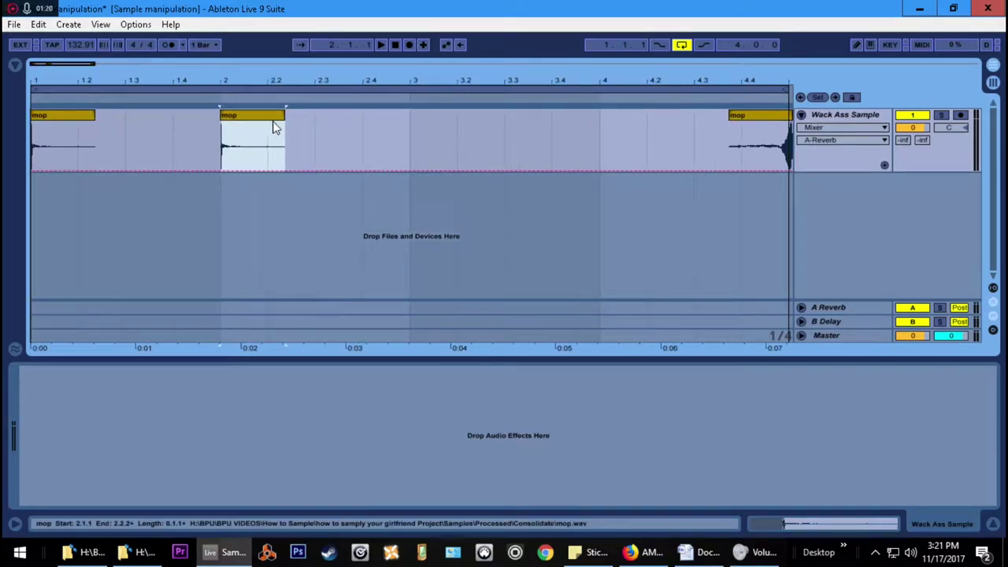
right_click(309, 129)
left_click(335, 283)
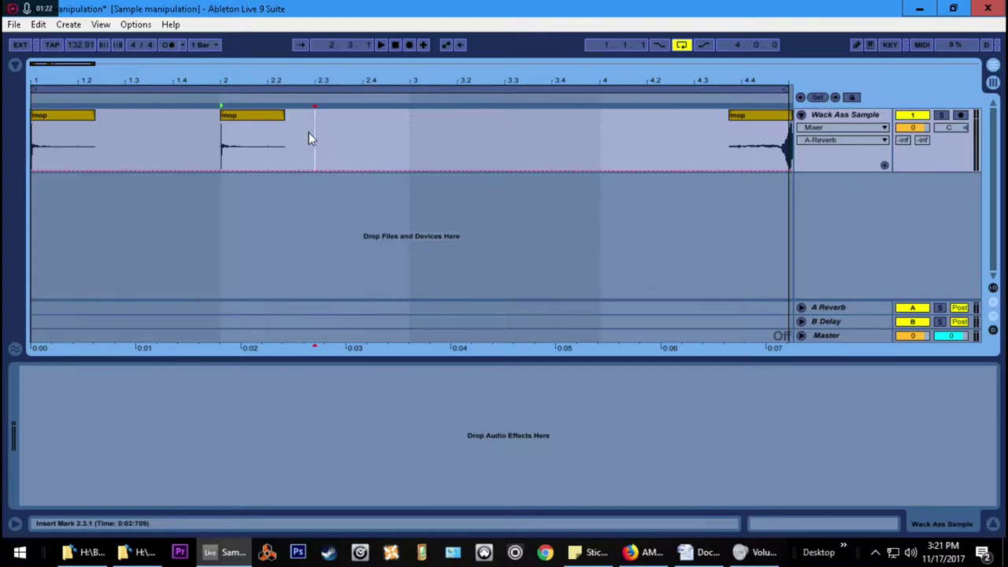
left_click_drag(309, 132, 224, 136)
key("Delete")
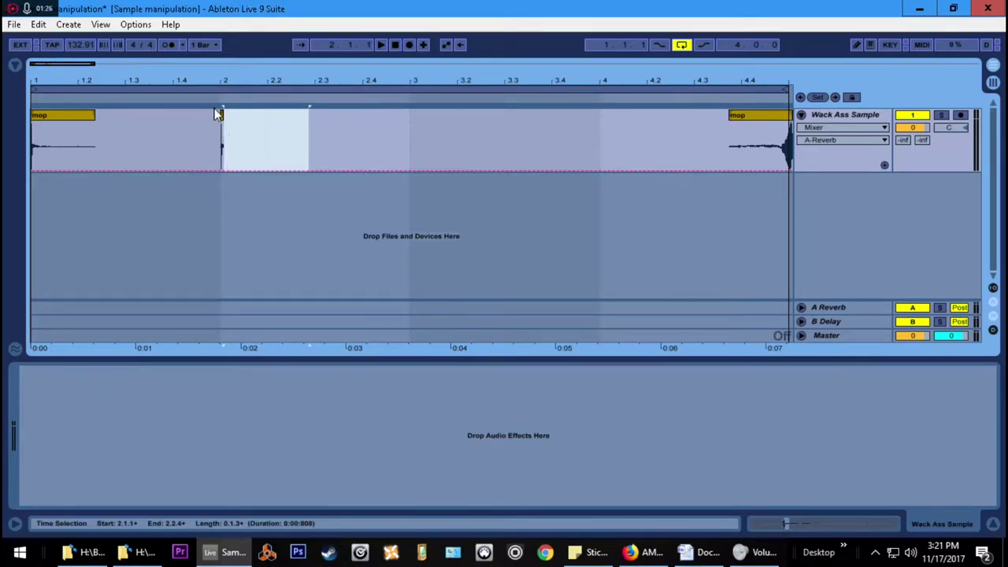
- Transpose the trimmed hit at bar 2 far down in pitch and audition it
left_click_drag(346, 80, 561, 133)
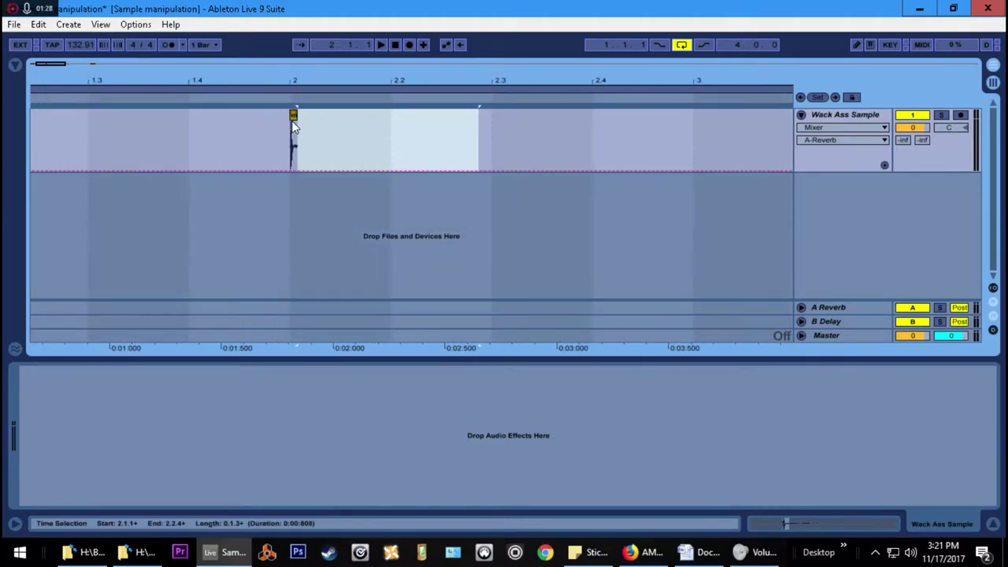
double_click(292, 116)
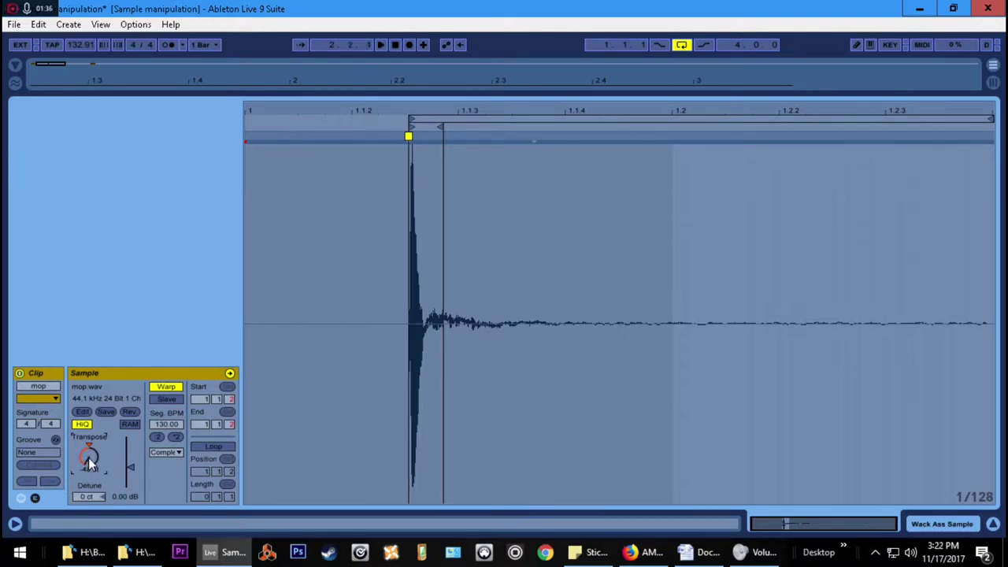
key("space")
key("shift+Tab")
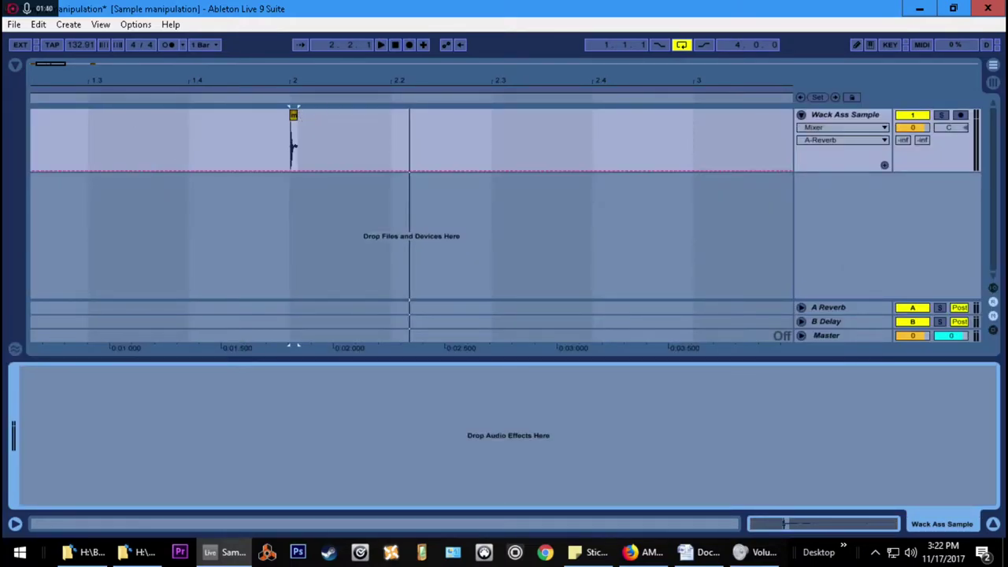
- Insert a new audio track below Wack Ass Sample and move the short low hit to its beginning at 1.1.1
left_click_drag(522, 80, 522, 45)
left_click(844, 116)
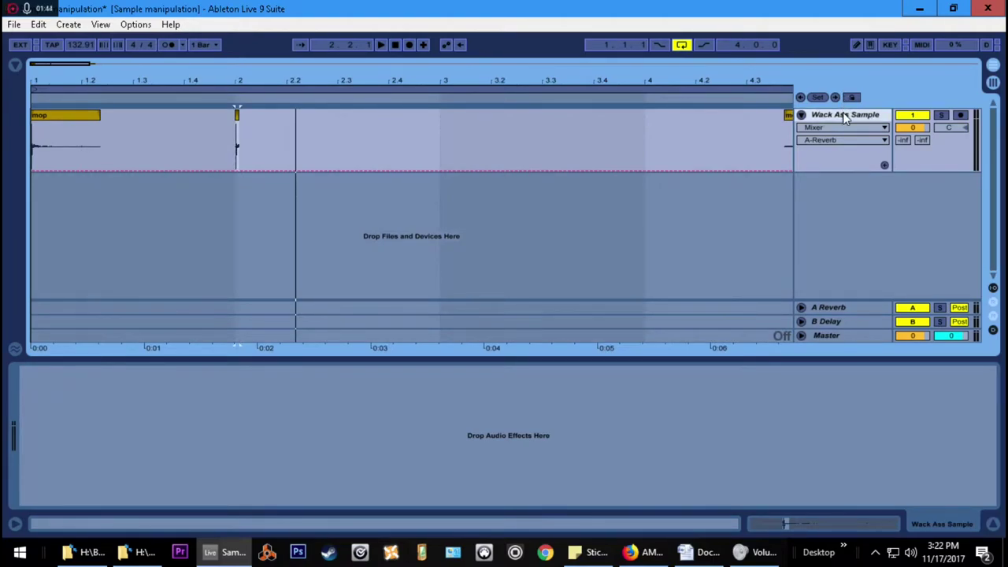
key("ctrl+t")
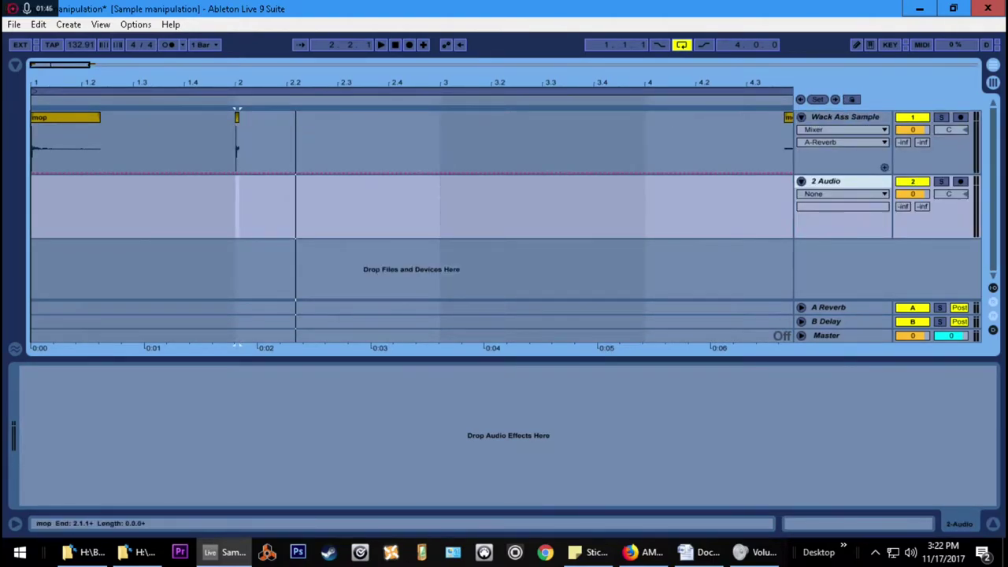
left_click(237, 118)
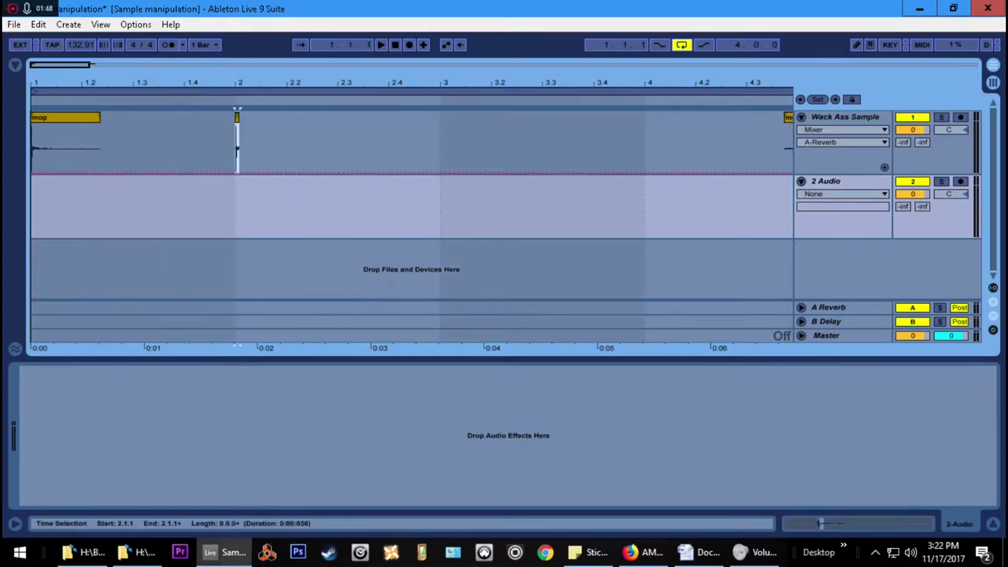
right_click(63, 203)
left_click(86, 329)
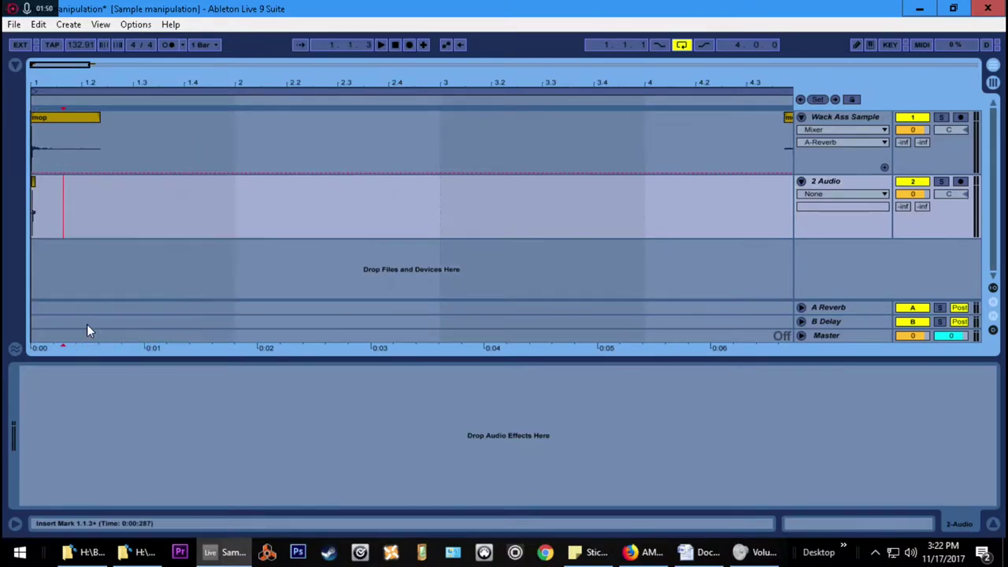
- Set the grid to 1/4 and repeat the hit's first-beat section on every beat of 2 Audio up to bar 5
right_click(89, 203)
left_click(100, 337)
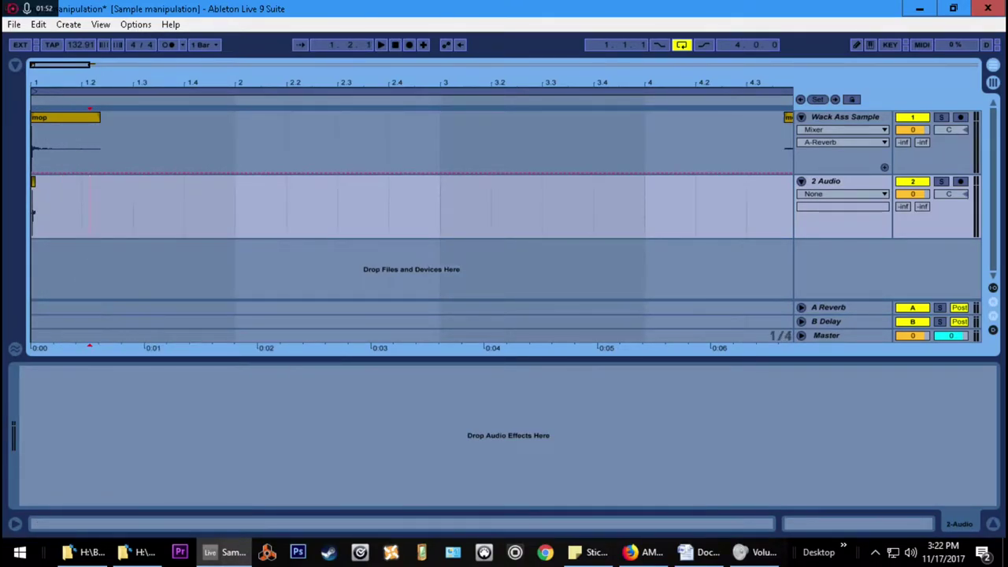
left_click_drag(48, 65, 48, 105)
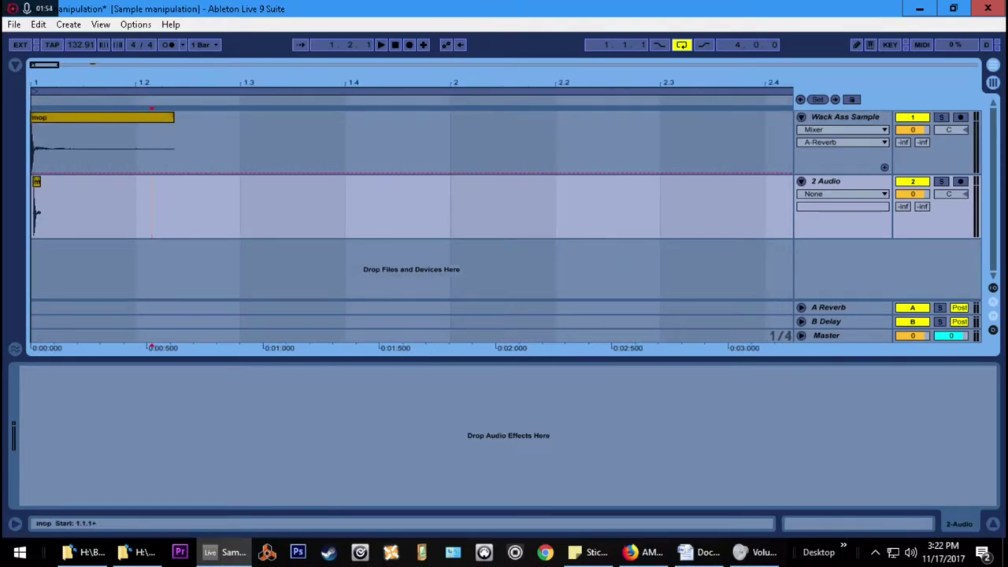
left_click(36, 182)
left_click(36, 181)
left_click(37, 182)
left_click_drag(128, 211, 30, 209)
key("ctrl+d")
key("ctrl+d")
key("ctrl+d")
key("ctrl+d")
key("ctrl+d")
key("ctrl+d")
key("ctrl+d")
key("ctrl+d")
key("ctrl+d")
key("ctrl+d")
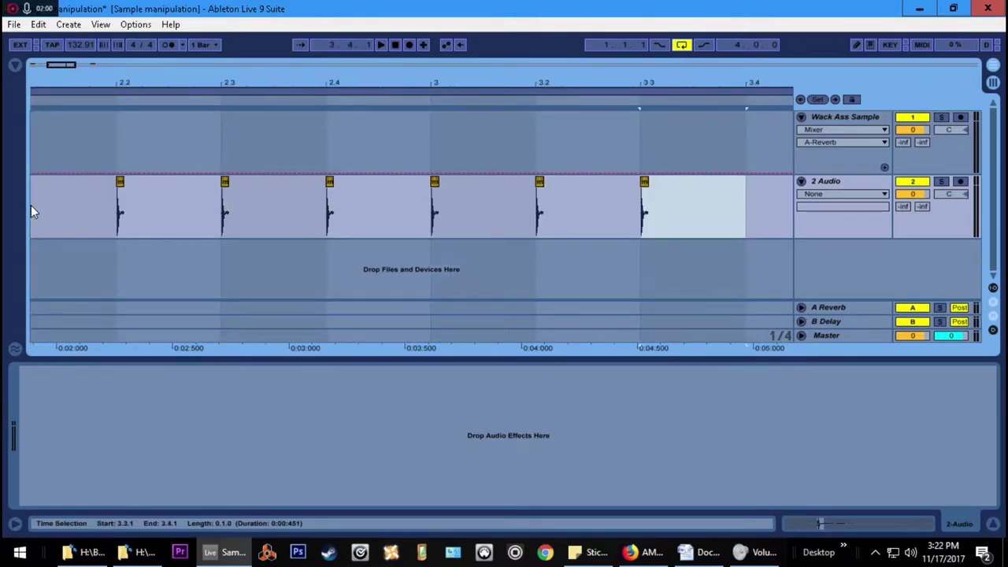
key("ctrl+d")
key("ctrl+d")
key("ctrl+d")
key("ctrl+d")
key("ctrl+d")
key("ctrl+d")
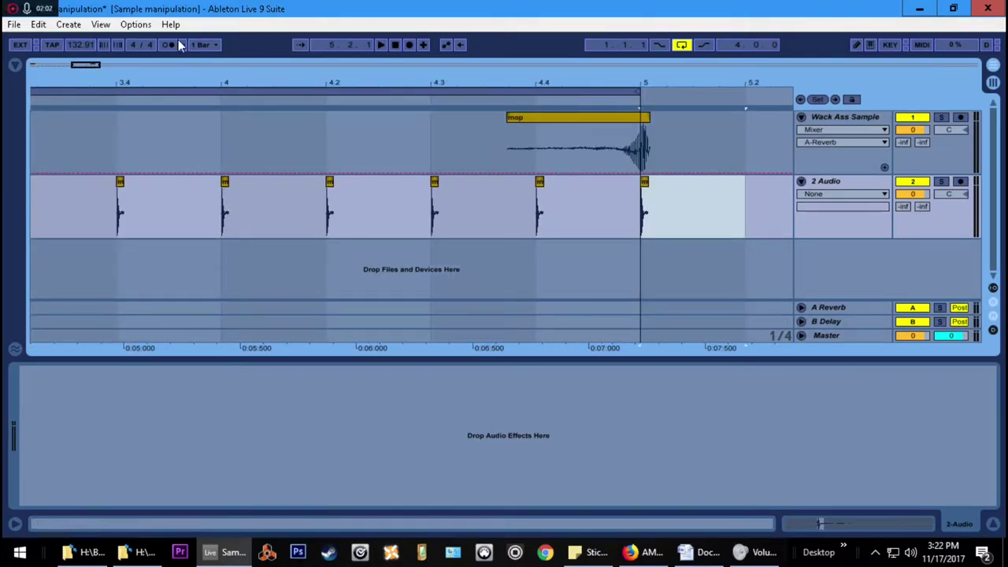
- Search the browser for "eq" and load EQ Eight onto the 2 Audio track
left_click_drag(95, 72, 95, 20)
left_click(864, 181)
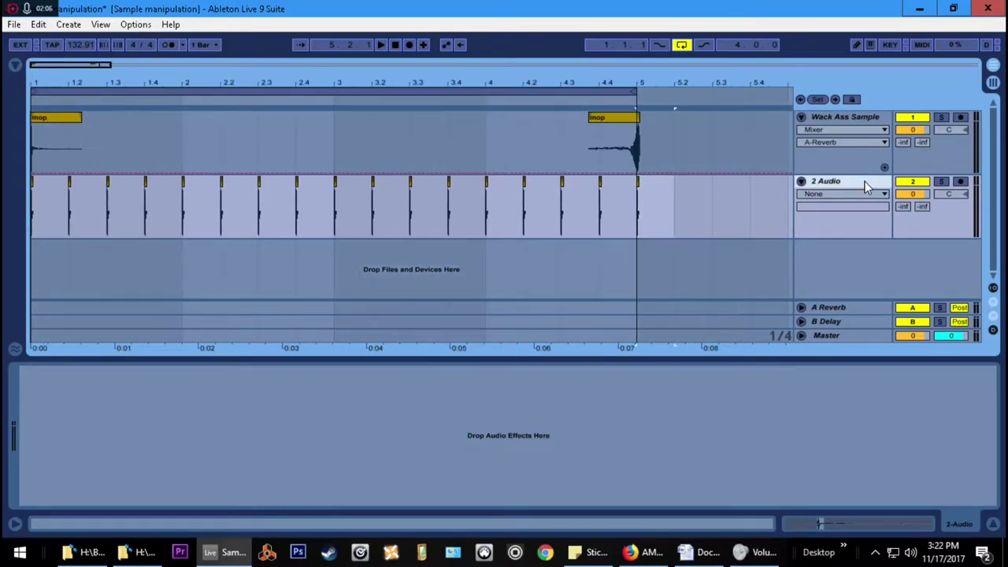
key("ctrl+f")
type("eq")
key("Down")
key("Return")
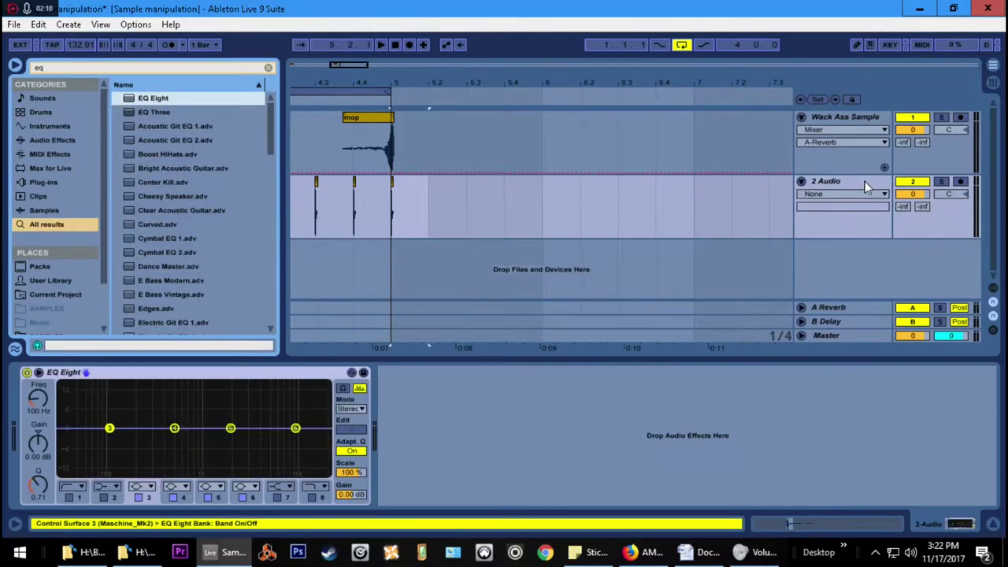
- Enable EQ Eight's band 8 low-pass filter and, while listening, set its frequency to about 898 Hz and Q to 0.36
left_click(311, 499)
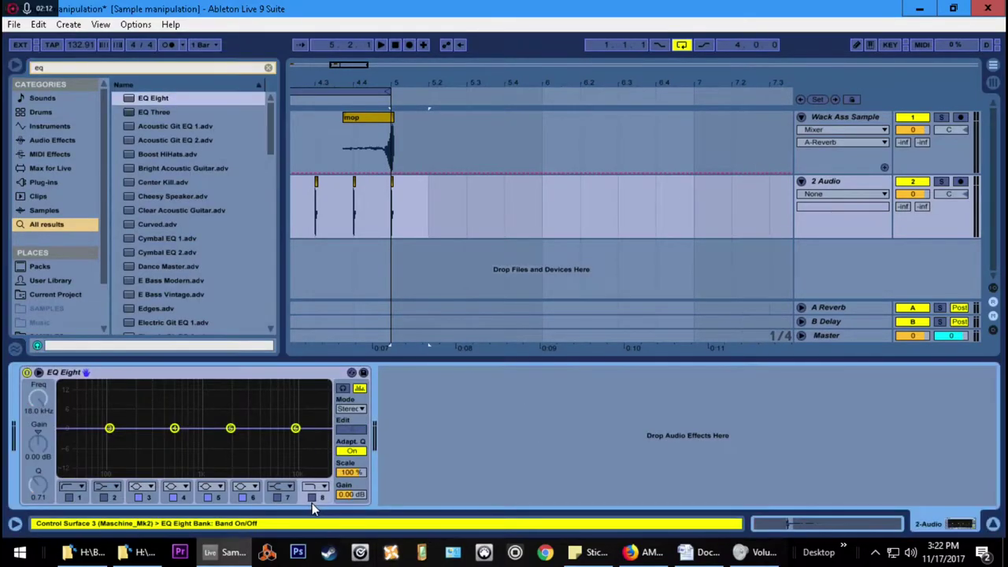
left_click(314, 500)
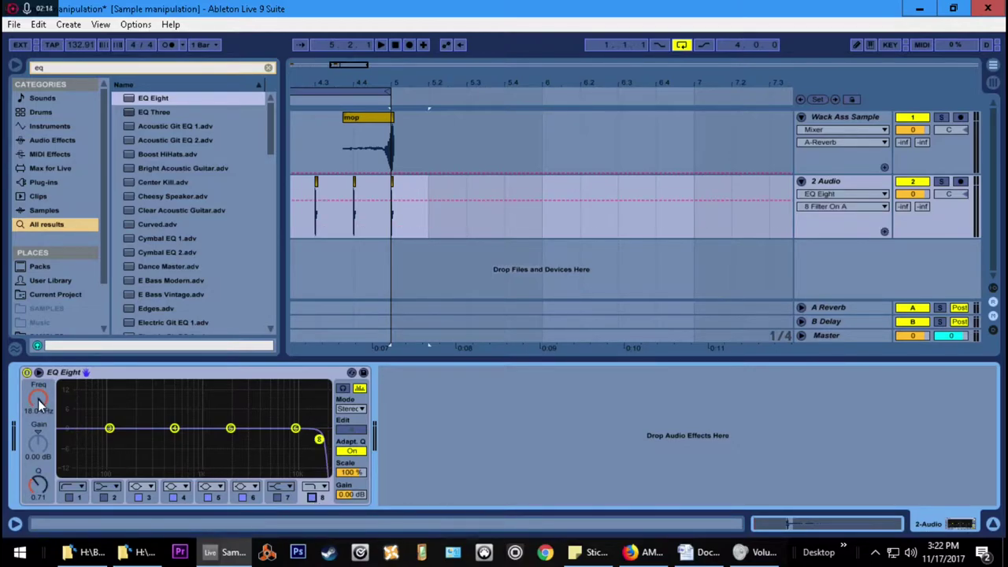
left_click_drag(38, 398, 38, 469)
left_click_drag(361, 66, 319, 49)
key("space")
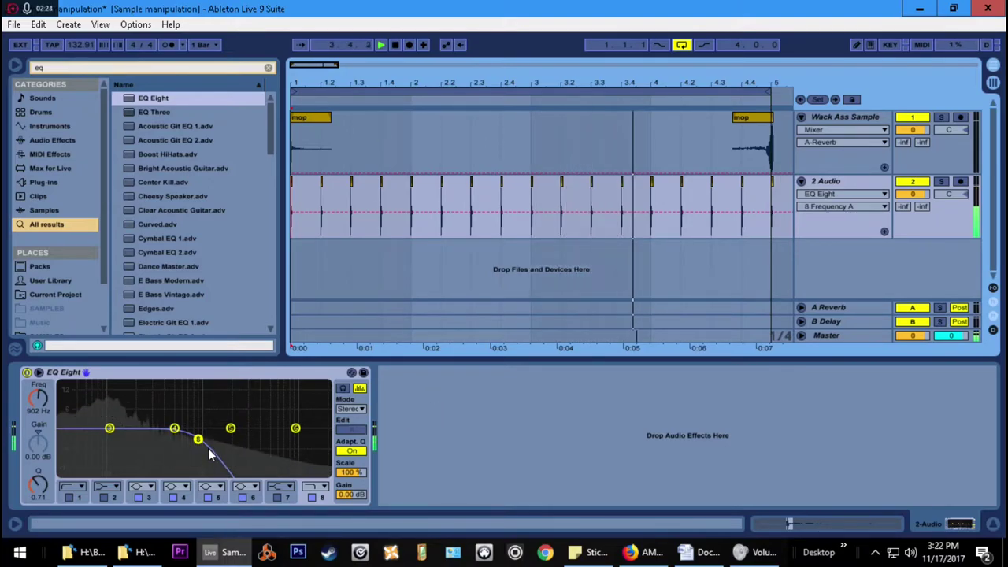
left_click_drag(198, 439, 198, 450)
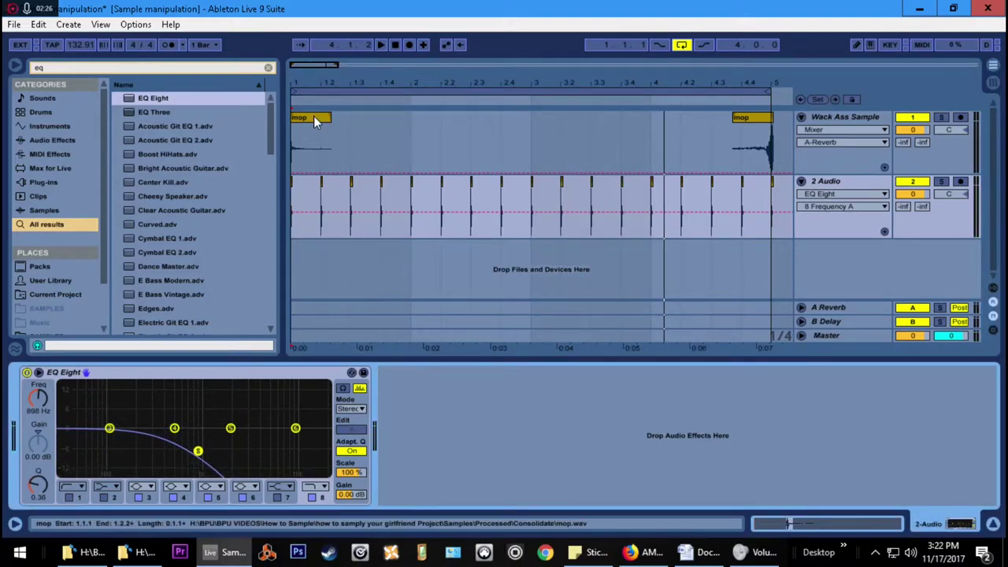
- Audition the opening mop clip on Wack Ass Sample and put a copy of it at bar 2
left_click(314, 117)
key("space")
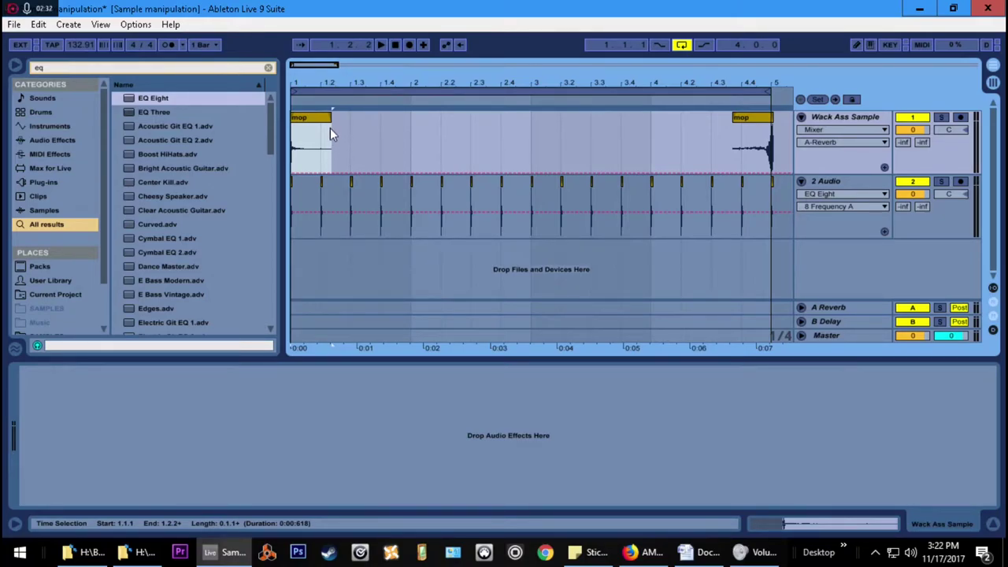
left_click_drag(331, 126, 433, 140)
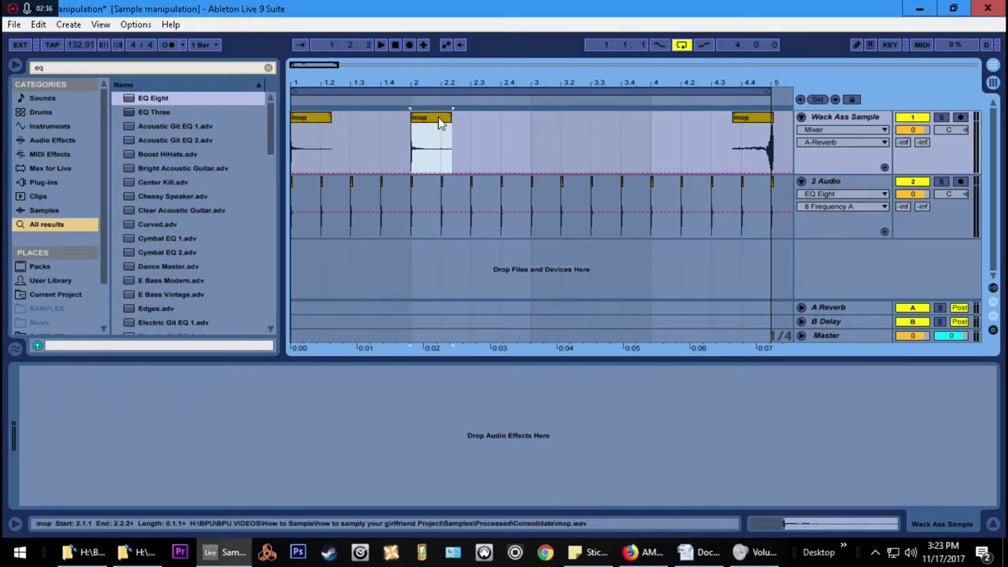
- Inspect the bar 2 mop clip's waveform, turn the grid off and delete the clip's tail so only its short attack remains
double_click(439, 122)
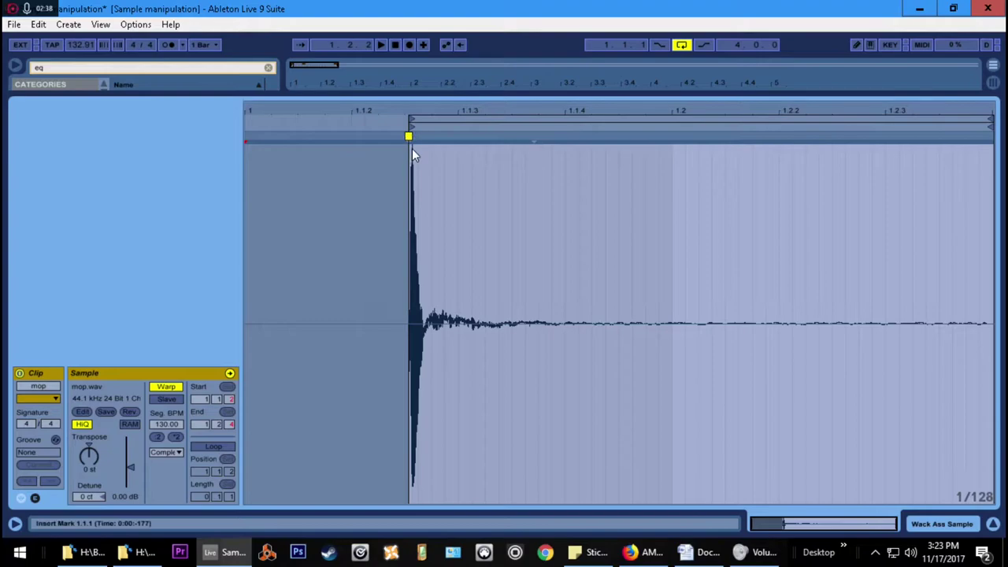
left_click_drag(408, 111, 401, 140)
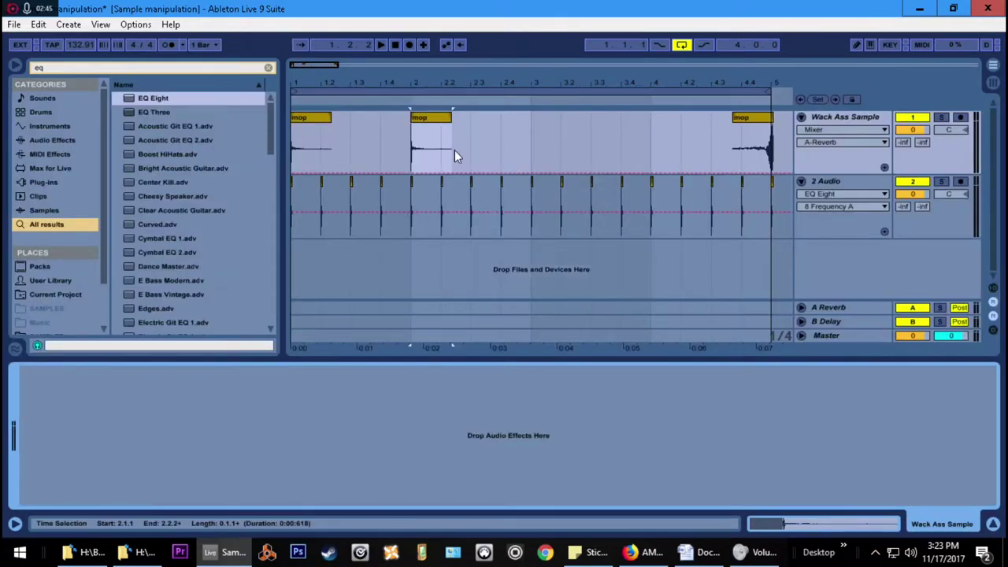
left_click_drag(447, 146, 416, 136)
right_click(477, 145)
left_click(504, 302)
key("Delete")
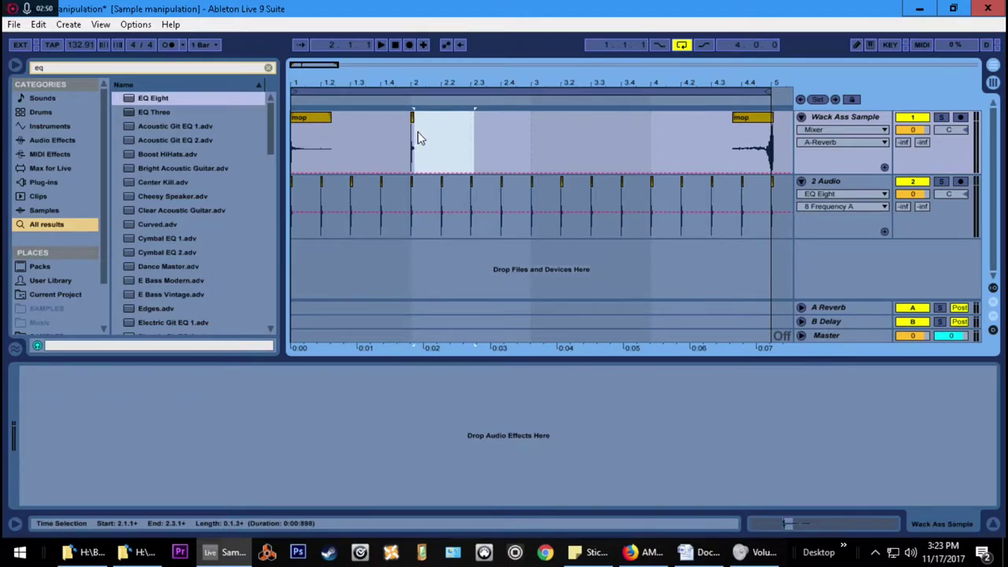
- Solo Wack Ass Sample and transpose the trimmed bar 2 hit up 5 semitones while auditioning it
key("shift+Tab")
key("shift+Tab")
left_click_drag(419, 128, 403, 128)
key("shift+Tab")
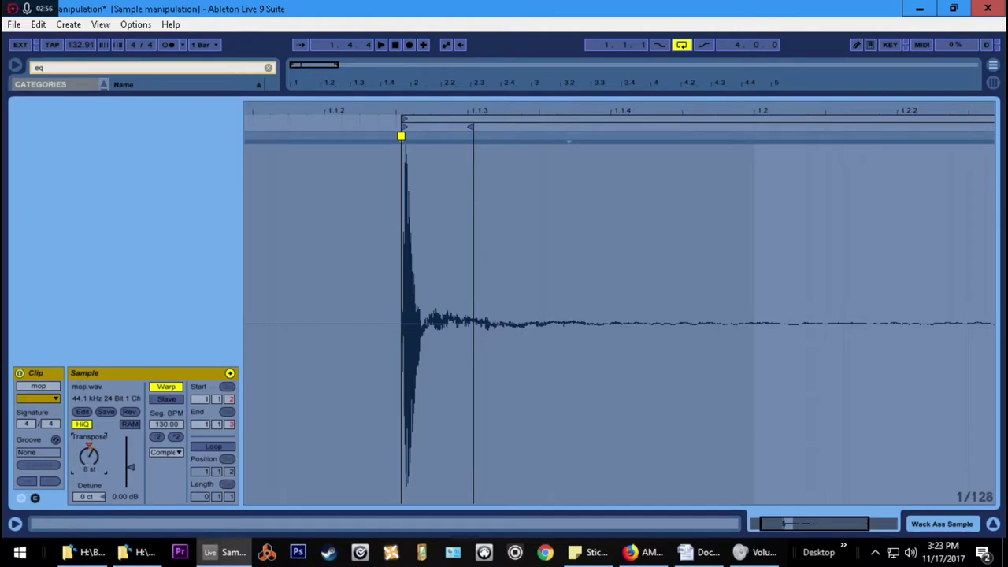
key("space")
key("space")
key("shift+Tab")
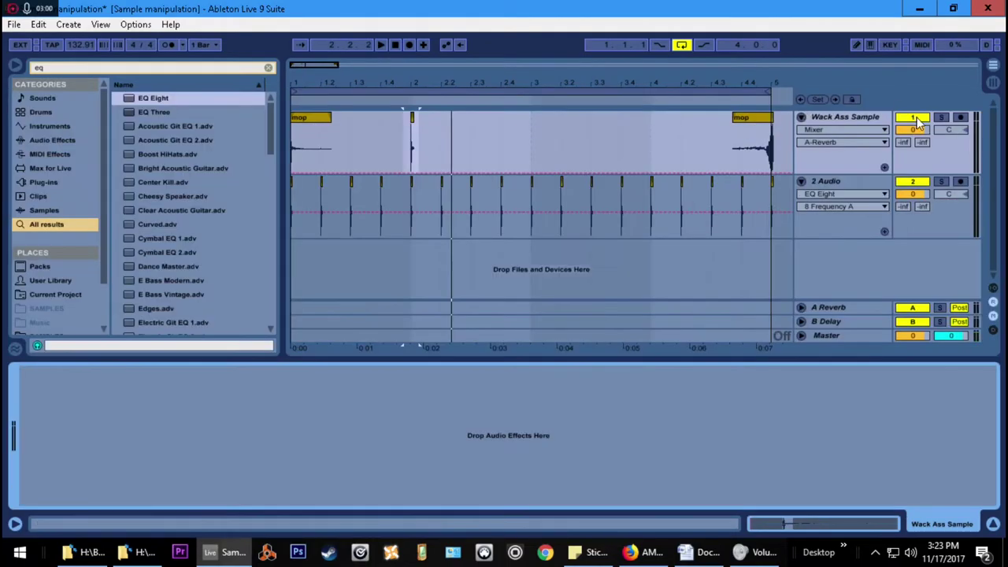
left_click(940, 117)
key("shift+Tab")
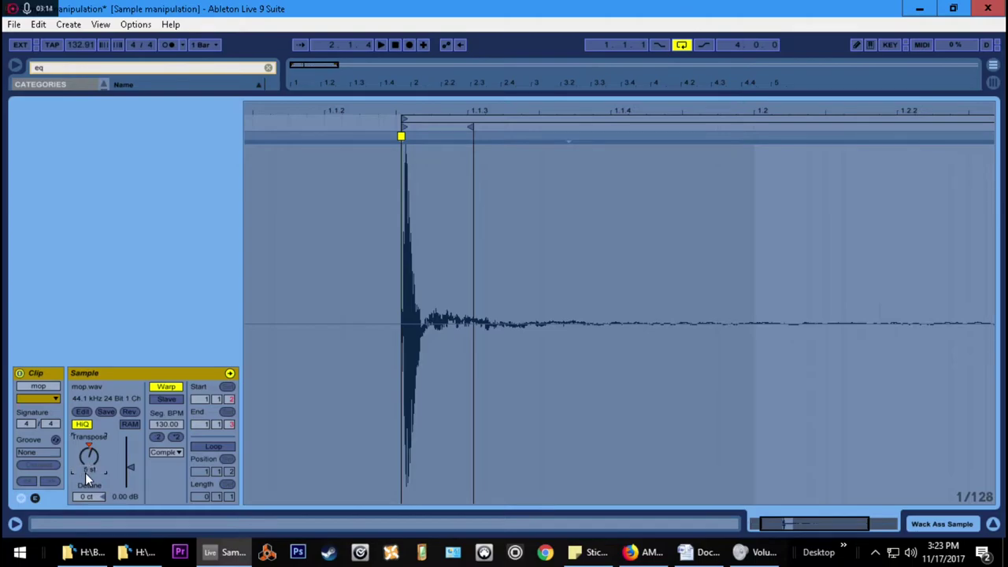
key("shift+Tab")
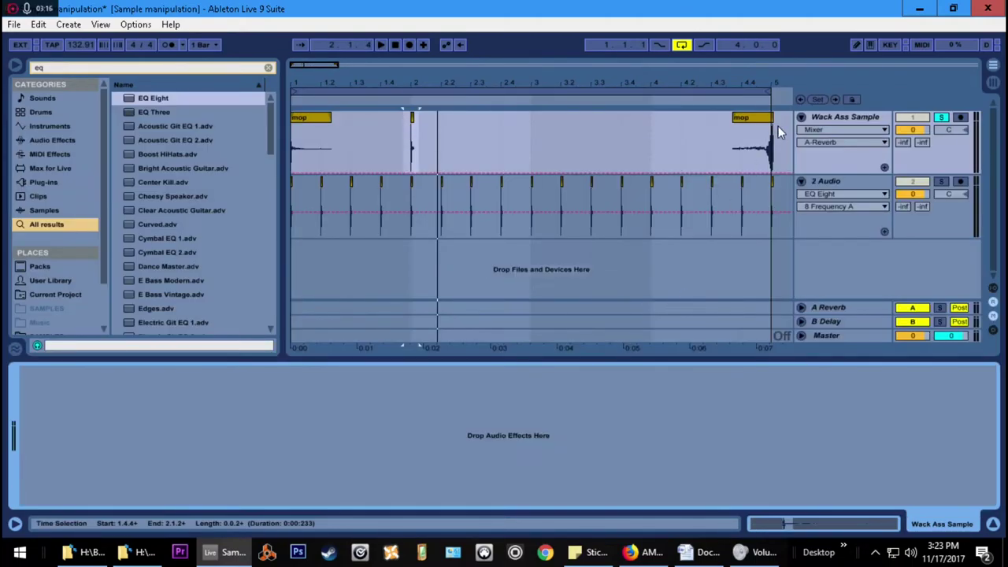
- Insert a new audio track below 2 Audio and move the pitched hit from bar 2 onto it at beat 1.2
left_click(836, 182)
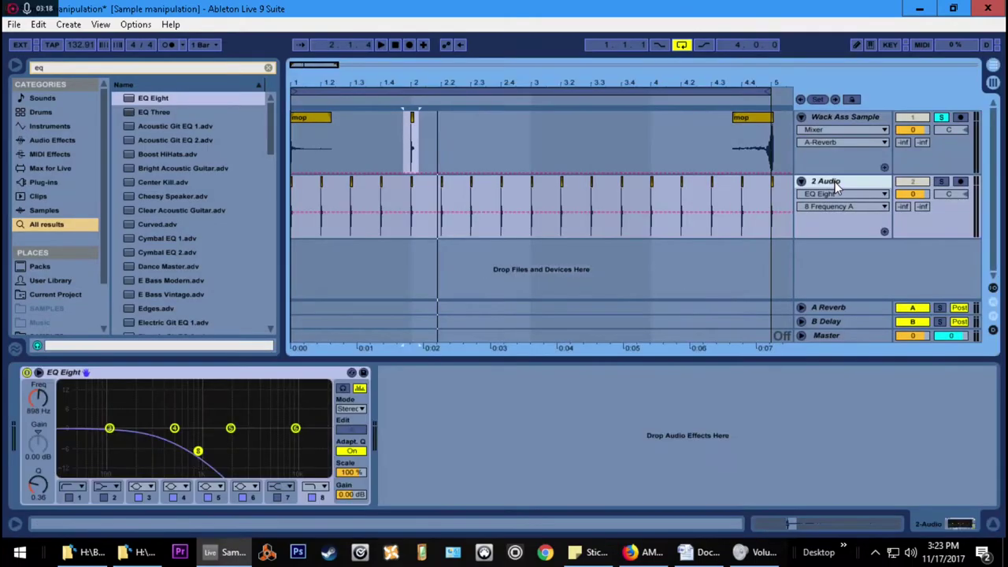
key("ctrl+t")
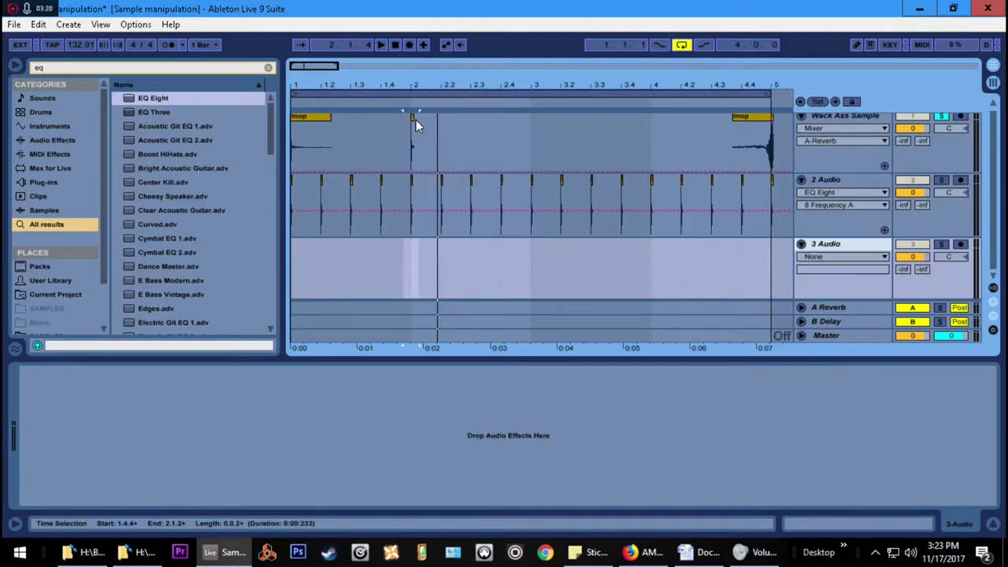
left_click_drag(413, 116, 323, 257)
- Set the grid to 1/4 and repeat the pitched hit's two-beat section on 3 Audio up to beat 4.4
right_click(337, 261)
left_click(363, 394)
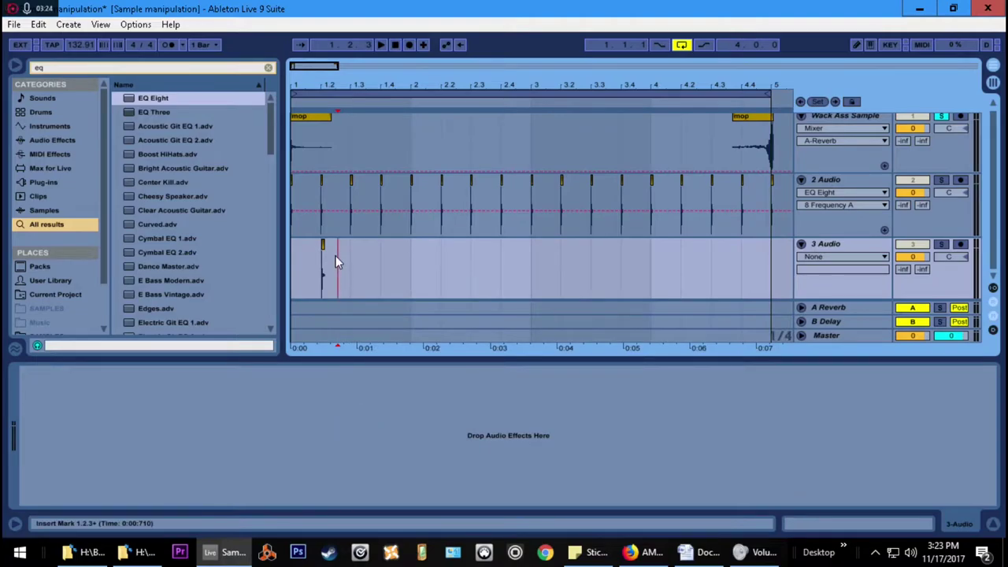
left_click_drag(350, 272, 323, 270)
key("ctrl+d")
key("ctrl+d")
key("ctrl+d")
key("ctrl+d")
key("ctrl+d")
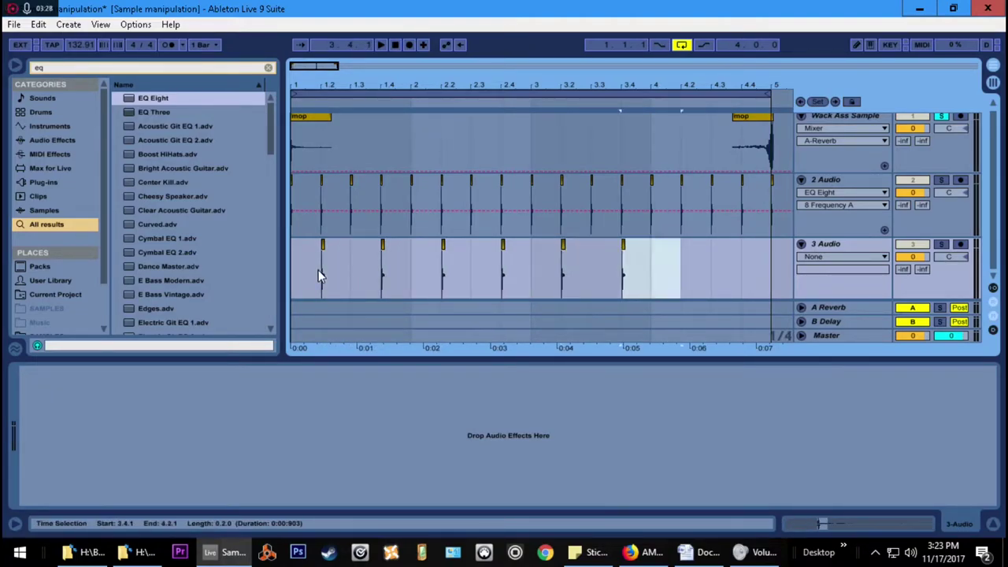
key("ctrl+d")
key("ctrl+d")
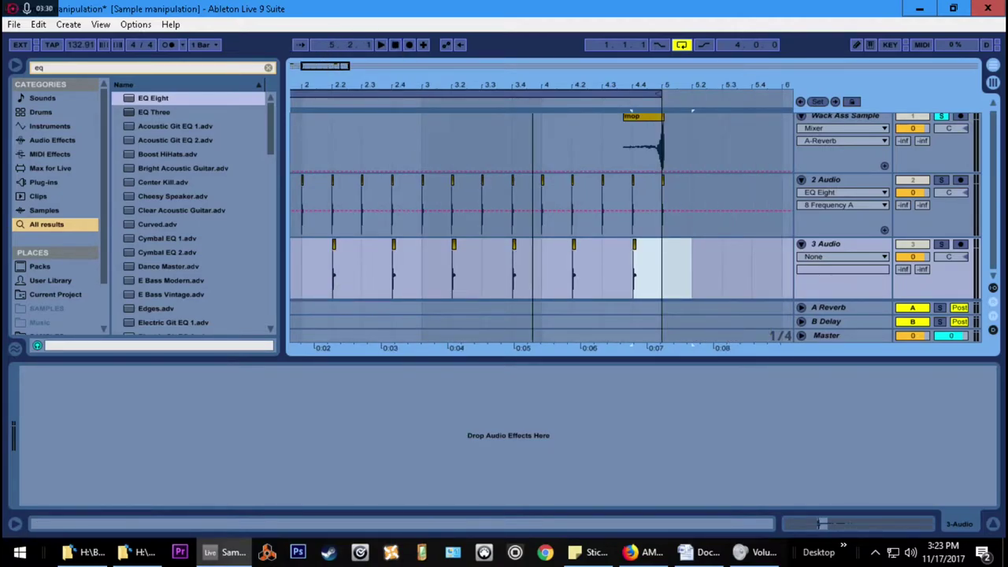
- Hide the browser, unsolo Wack Ass Sample and play all three tracks together from the start
left_click_drag(540, 84, 696, 98)
left_click(268, 68)
left_click(15, 65)
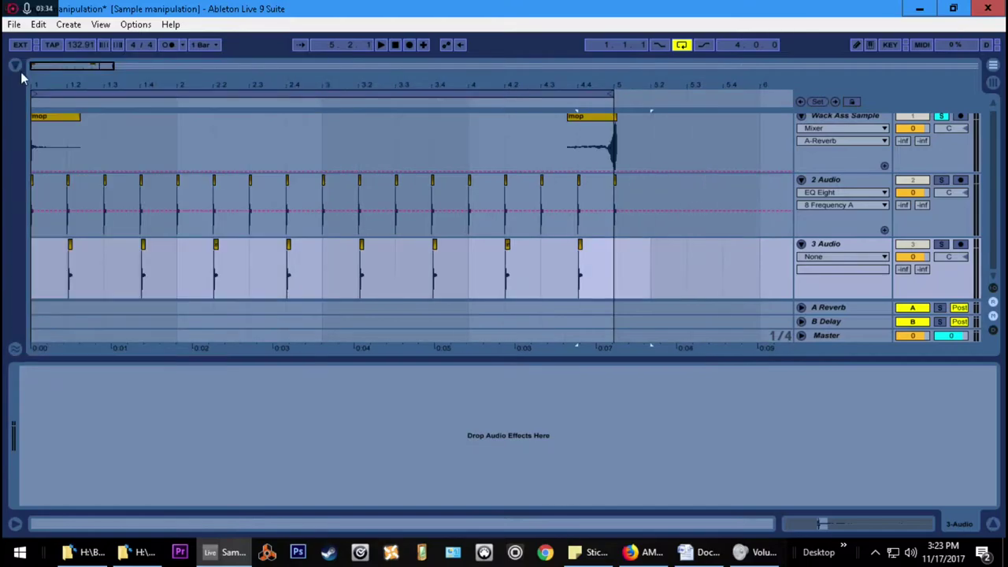
left_click_drag(491, 84, 491, 89)
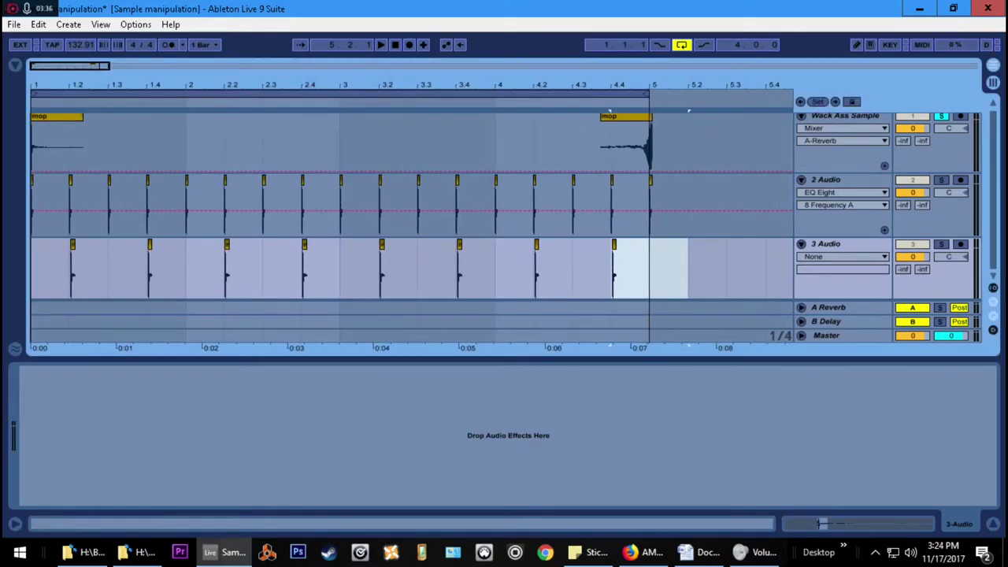
left_click(381, 44)
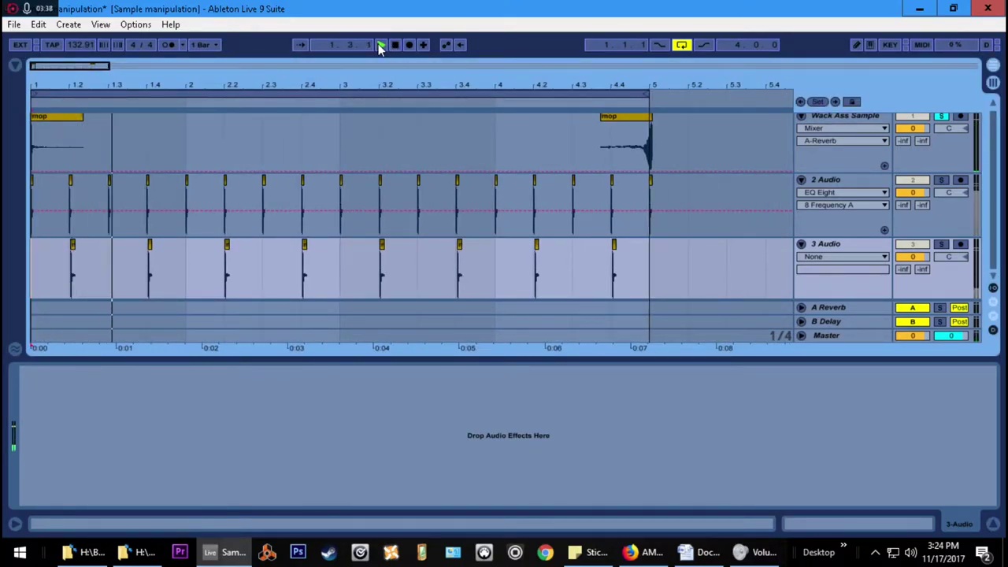
key("space")
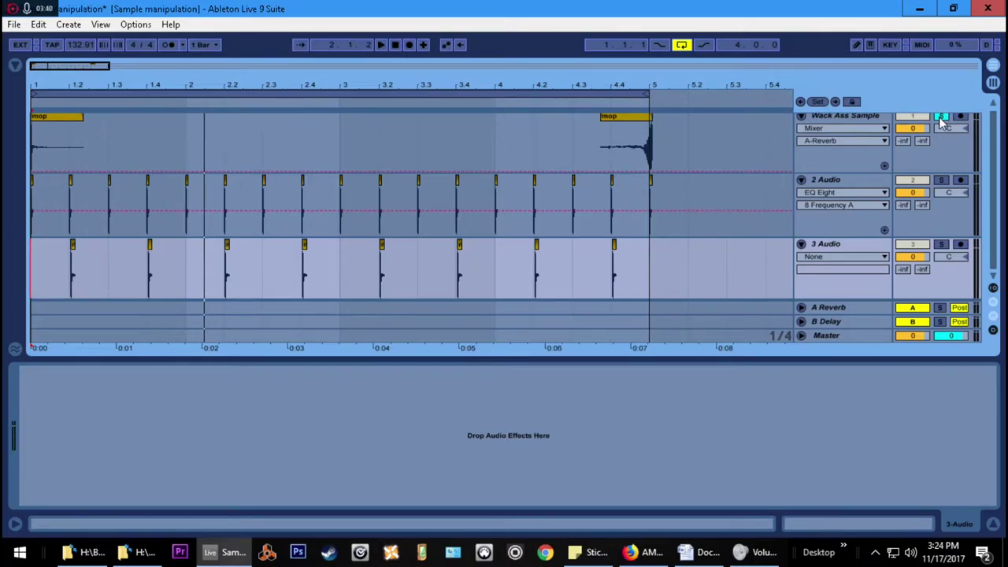
left_click(941, 116)
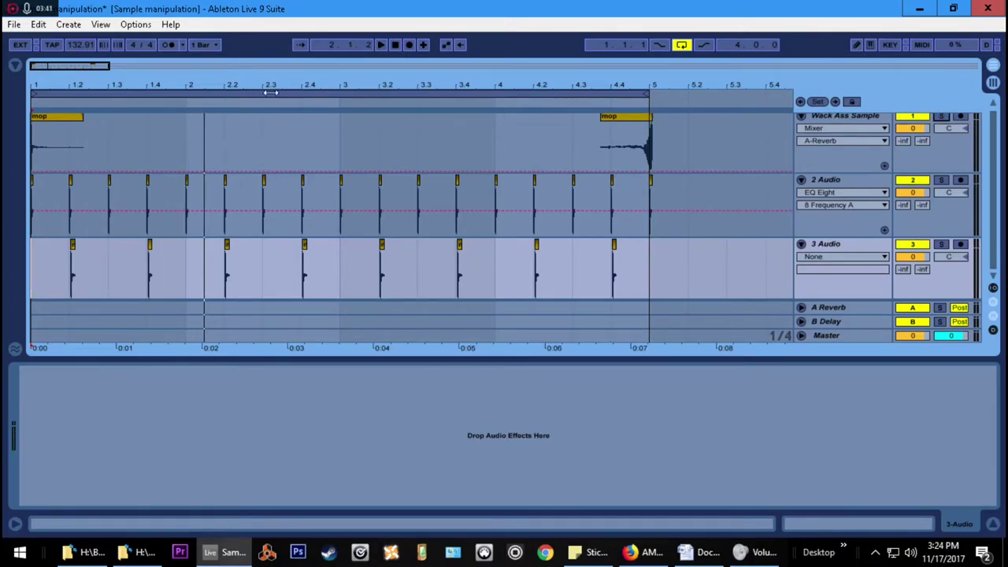
left_click(394, 45)
left_click(381, 45)
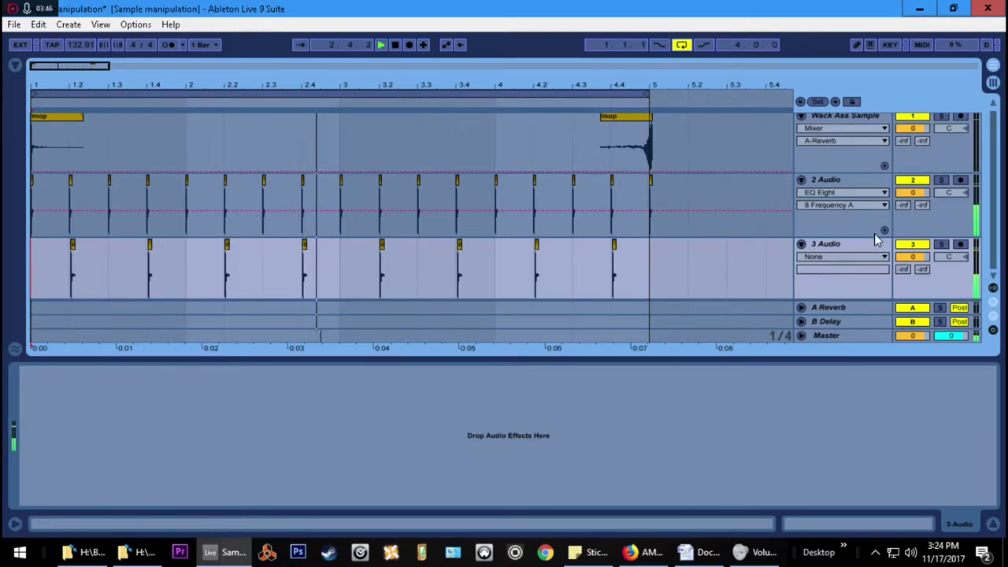
- Search the browser for "eq" and load EQ Eight onto the 3 Audio track
left_click(856, 245)
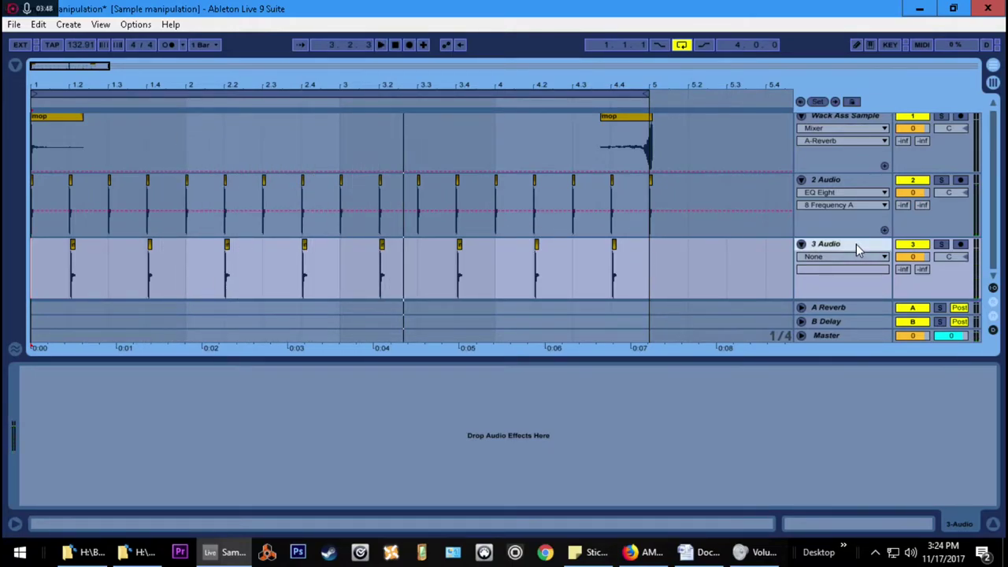
key("ctrl+f")
type("eq")
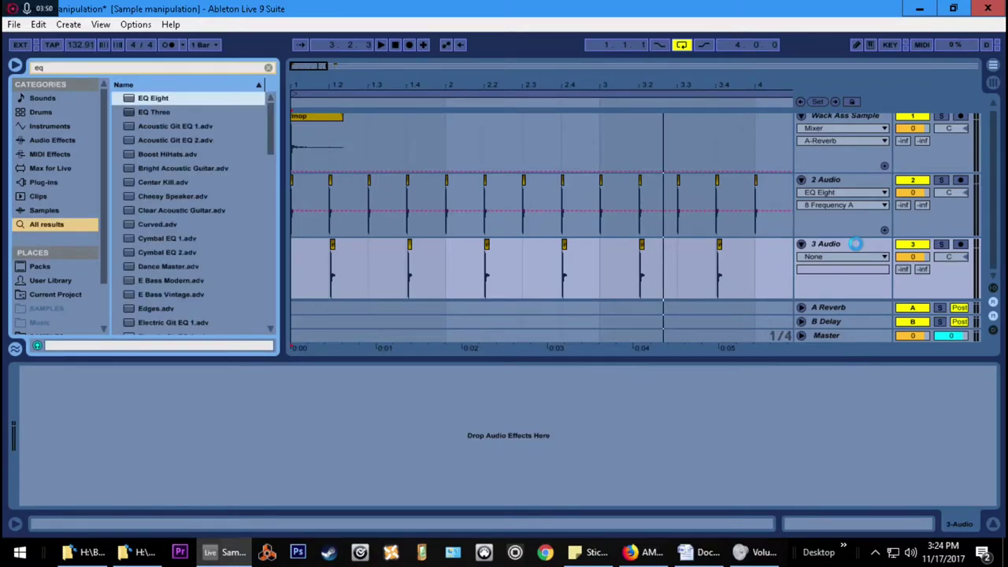
- Enable band 1's low cut on 3 Audio's EQ Eight at 169 Hz and audition the track in solo
left_click(69, 497)
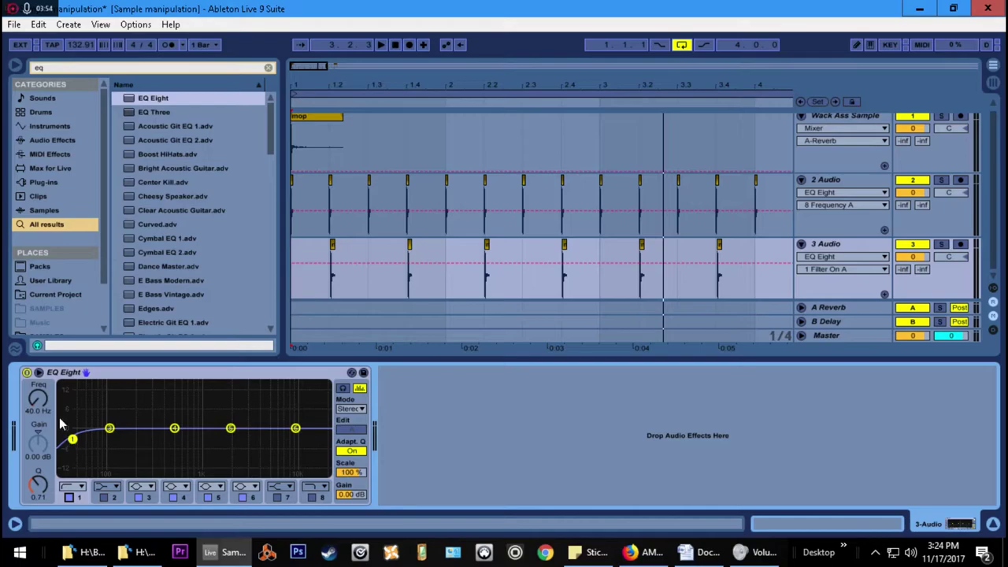
left_click_drag(37, 403, 37, 384)
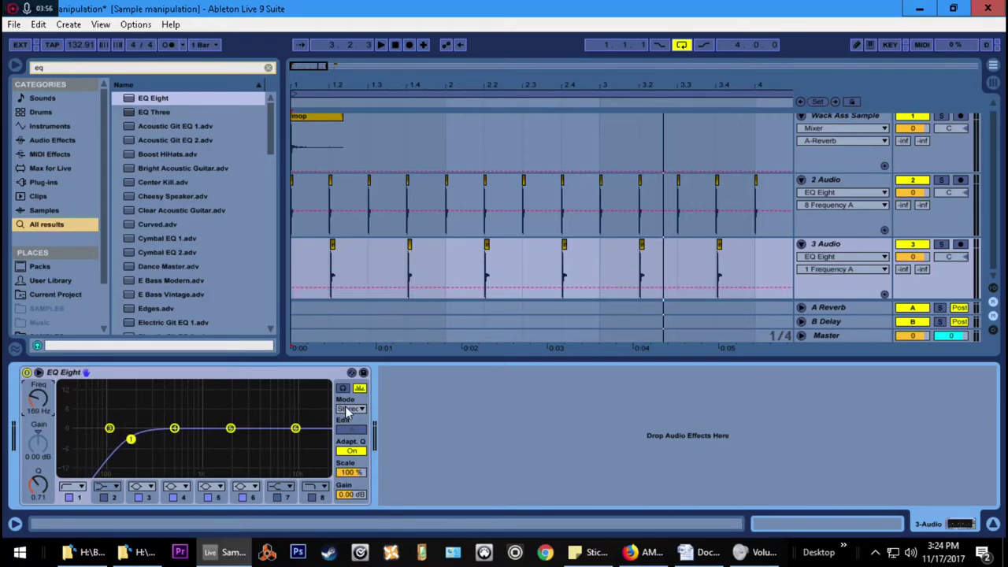
left_click(940, 244)
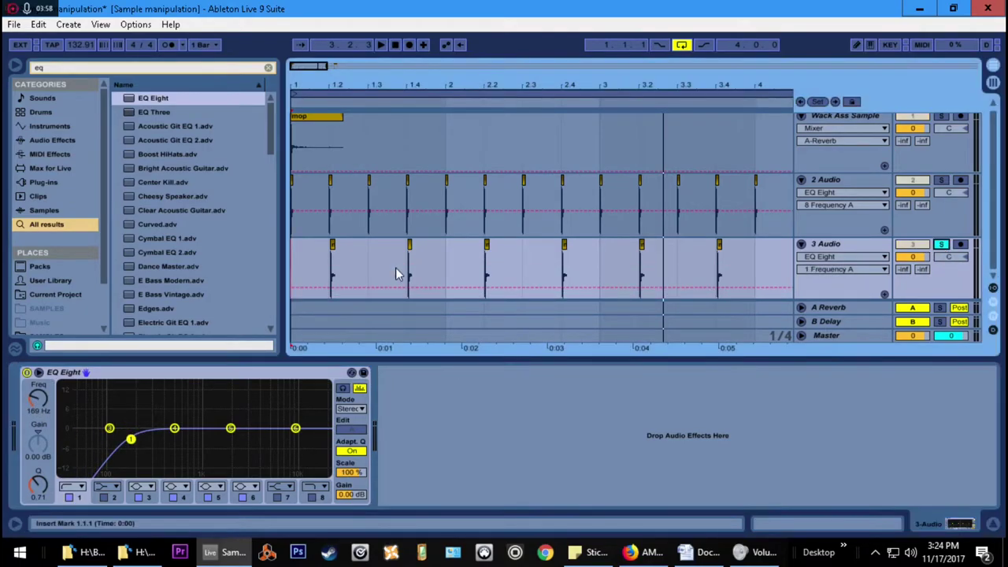
key("space")
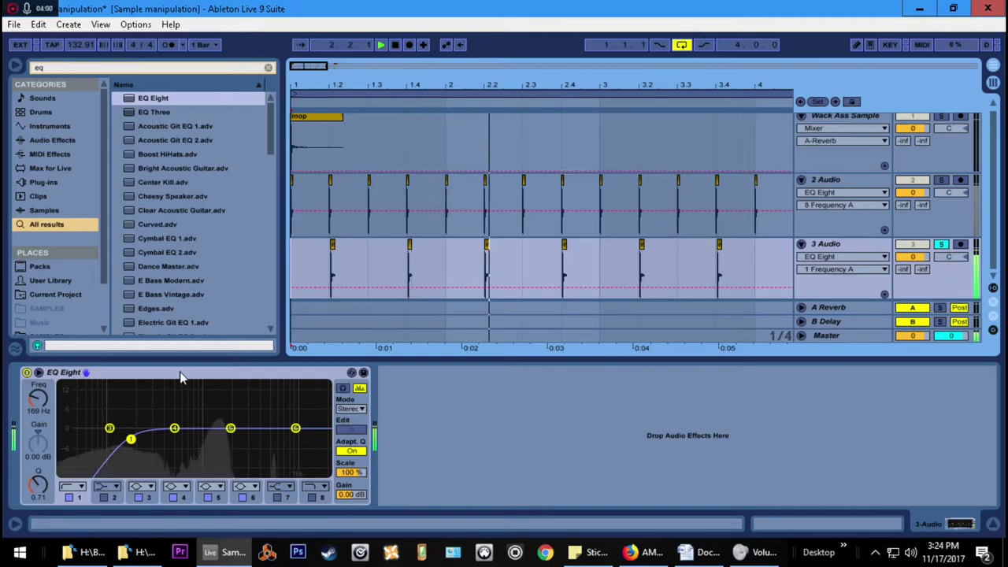
- Cut EQ Eight's band 5 to -2.11 dB at 1.50 kHz with Q 2.29 and boost band 6 to 2.36 dB at 3.54 kHz
mouse_move(230, 427)
left_mouse_down()
mouse_move(220, 427)
mouse_move(220, 383)
mouse_move(219, 434)
left_mouse_up()
left_click_drag(40, 487, 40, 454)
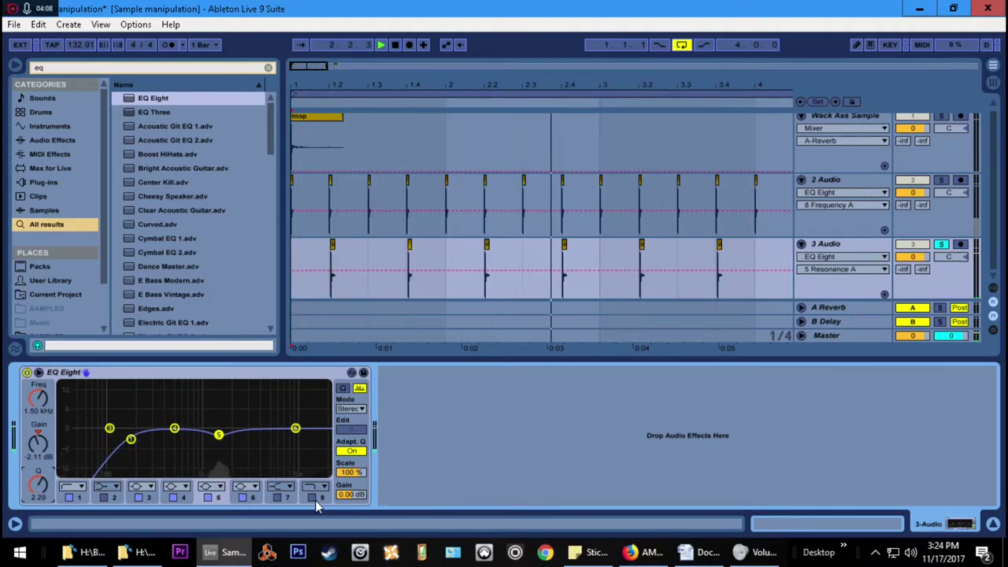
left_click_drag(295, 428, 253, 422)
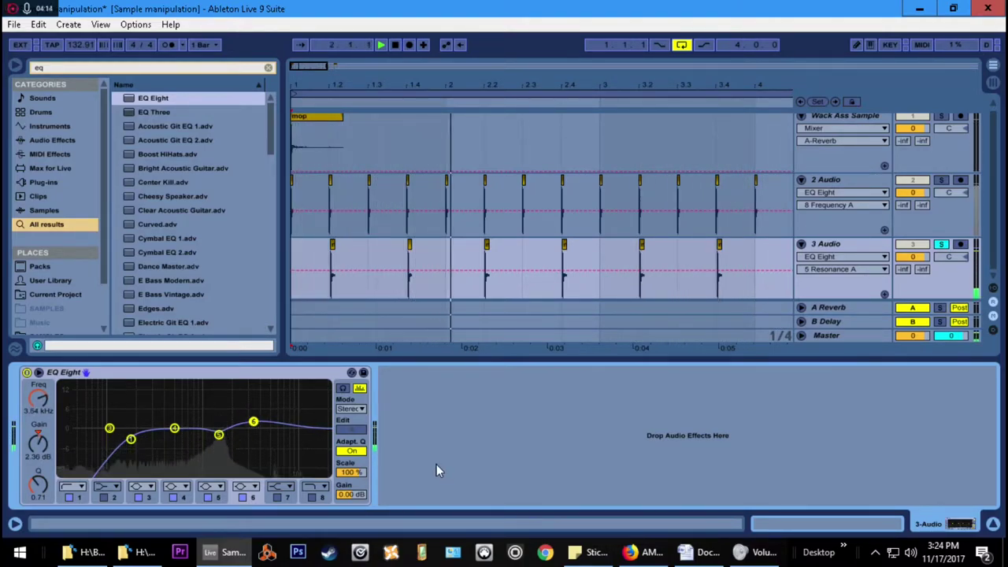
- Set EQ Eight's band 1 to 212 Hz with Q 0.63 and raise 3 Audio's A-Reverb send to about -28 dB
left_click_drag(132, 439, 140, 441)
left_click_drag(903, 268, 902, 252)
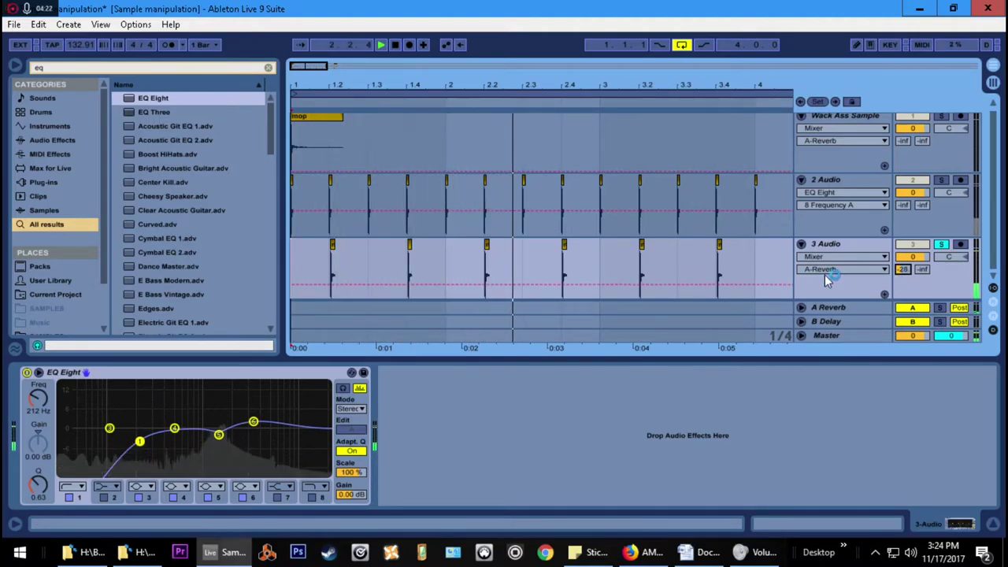
key("space")
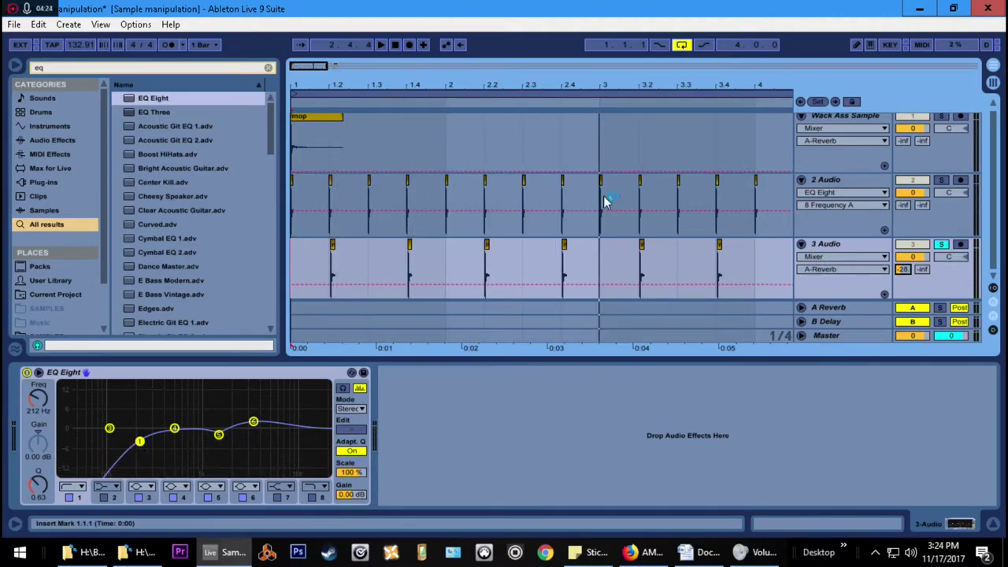
- Duplicate the opening mop clip on Wack Ass Sample and place the copy at bar 2
left_click(311, 118)
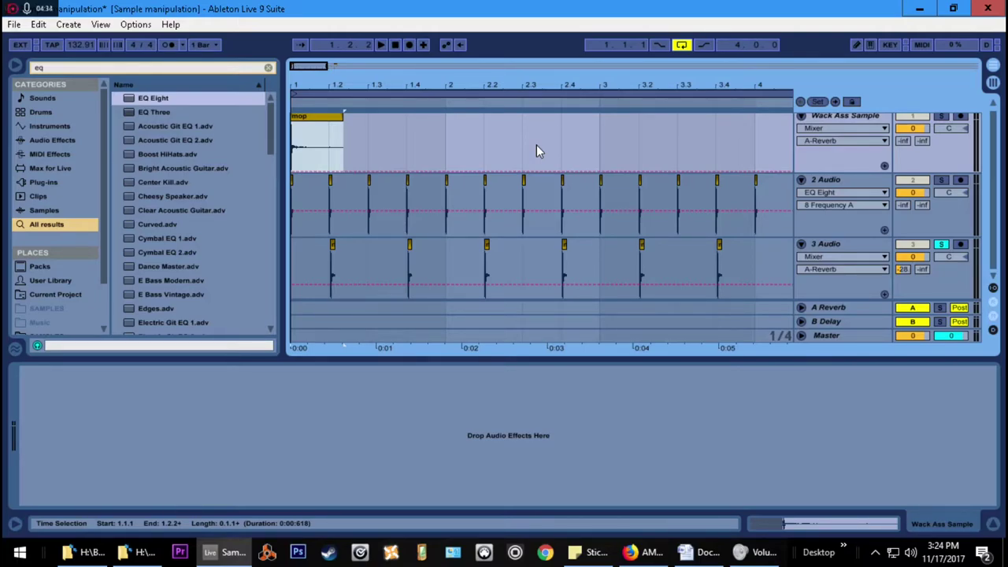
key("ctrl+d")
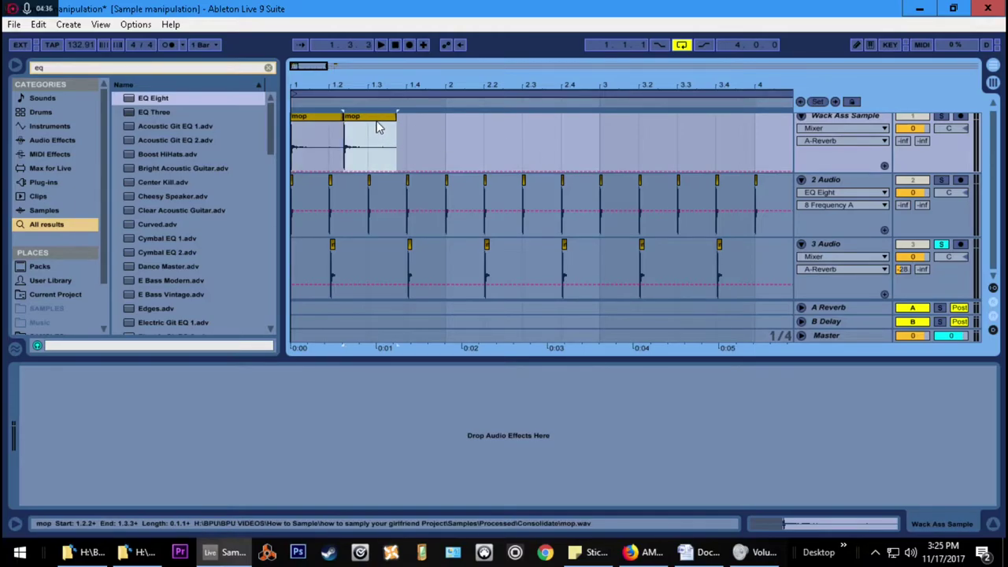
left_click_drag(378, 117, 481, 118)
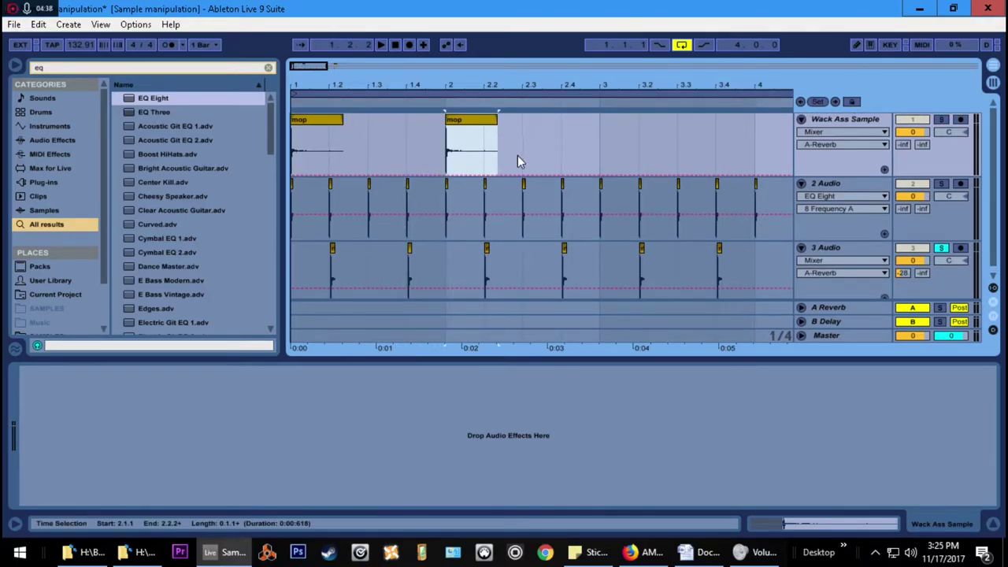
- Turn off grid snapping and trim the bar 2 mop clip on Wack Ass Sample to its initial hit
key("shift+Tab")
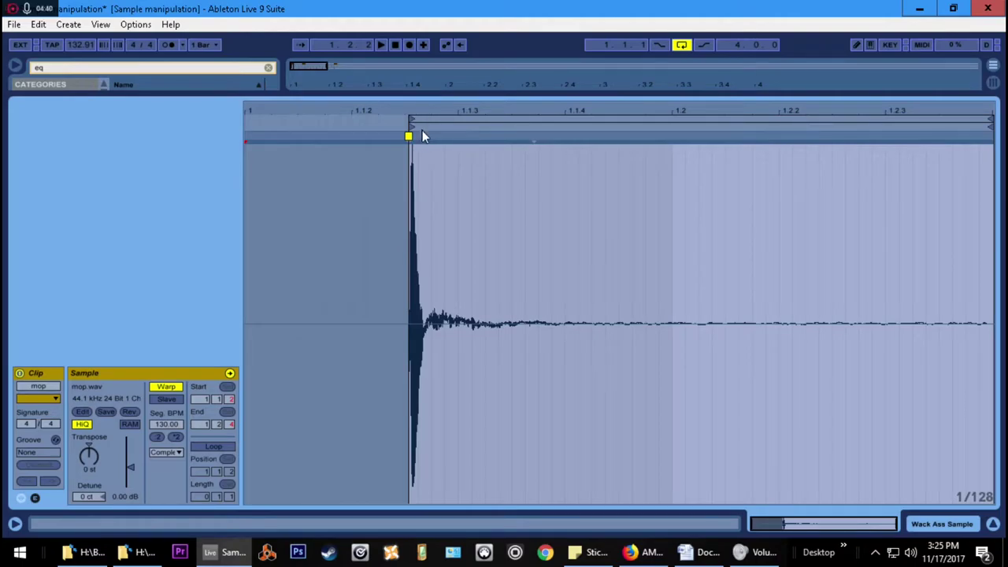
key("shift+Tab")
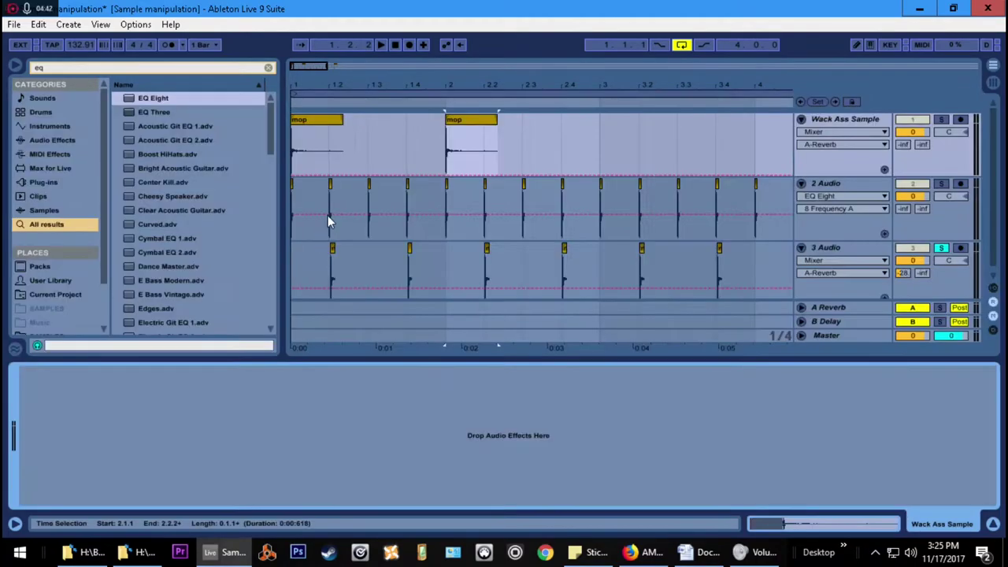
right_click(518, 147)
left_click(533, 286)
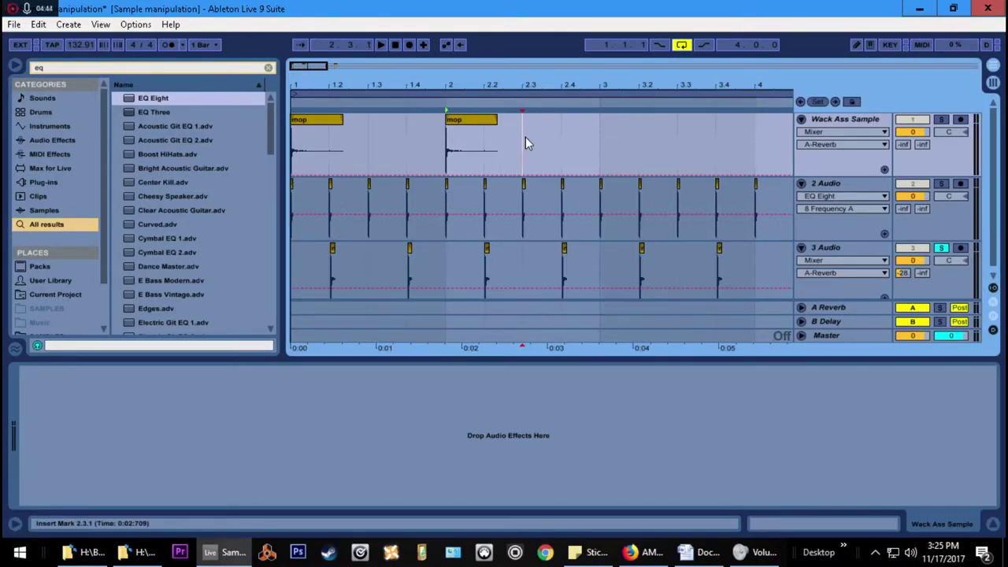
left_click_drag(525, 137, 448, 133)
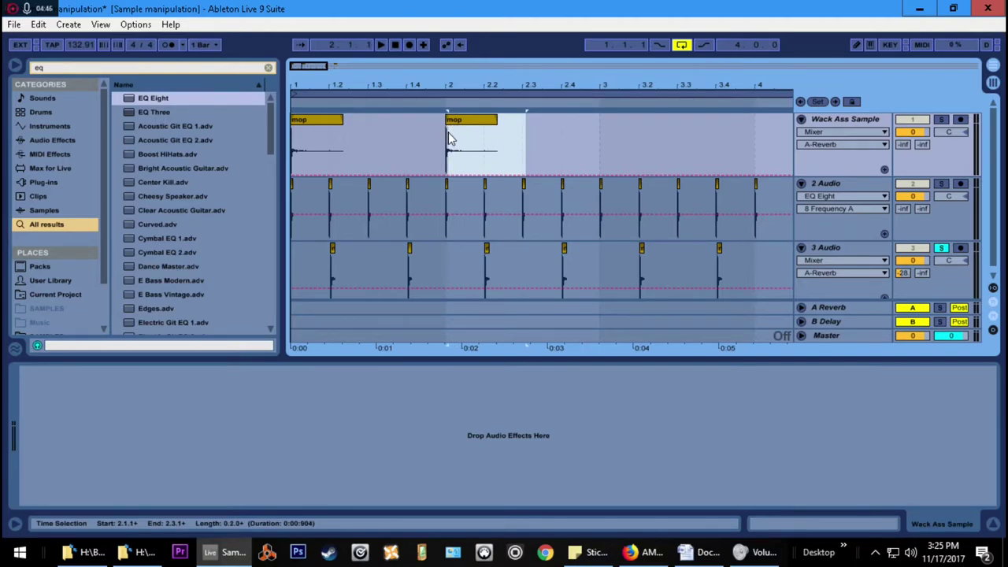
key("Delete")
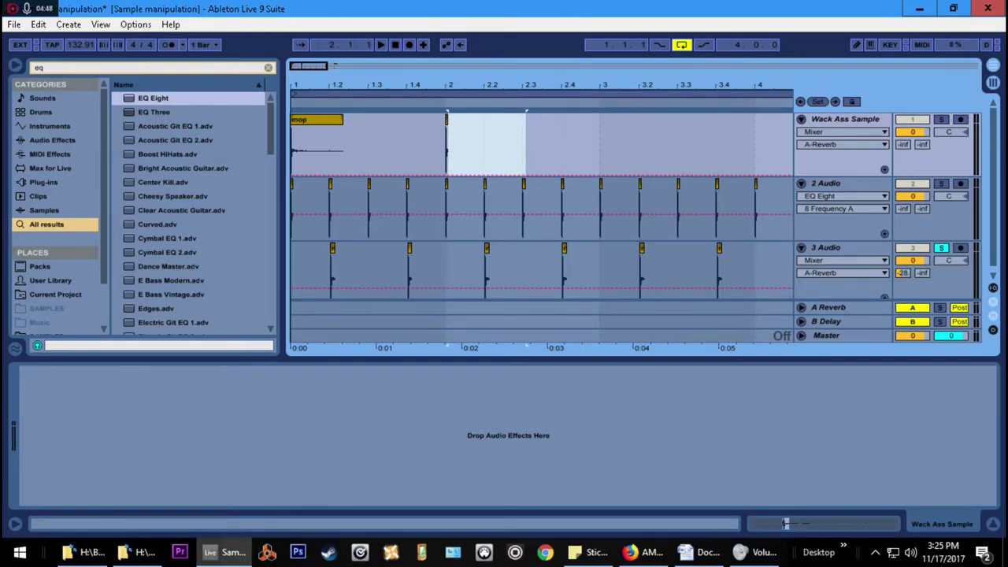
- Transpose the trimmed bar 2 mop clip to 48 st and audition it with 3 Audio out of solo
left_click_drag(451, 87, 489, 126)
double_click(533, 127)
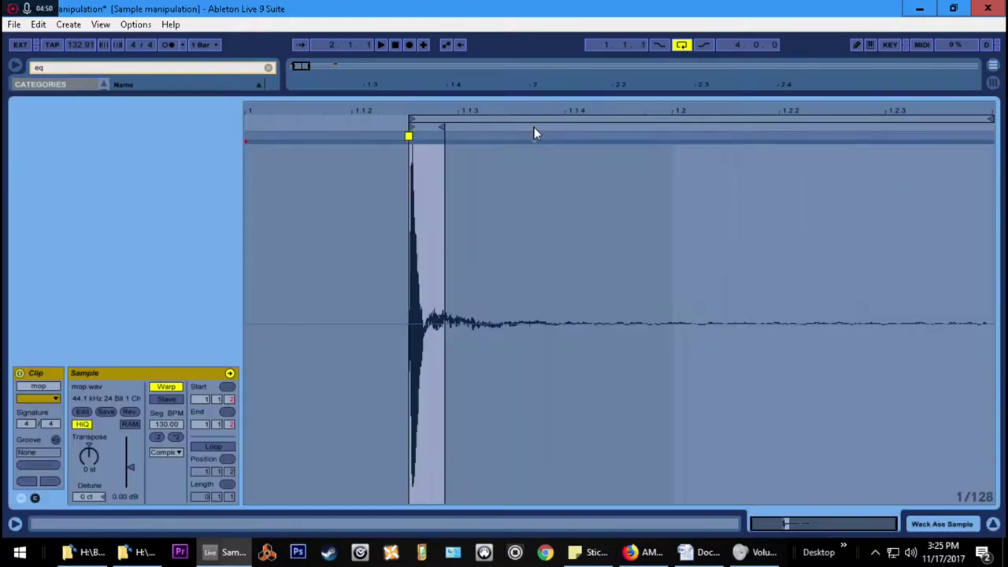
key("space")
key("space")
key("shift+Tab")
left_click(941, 248)
left_click(565, 155)
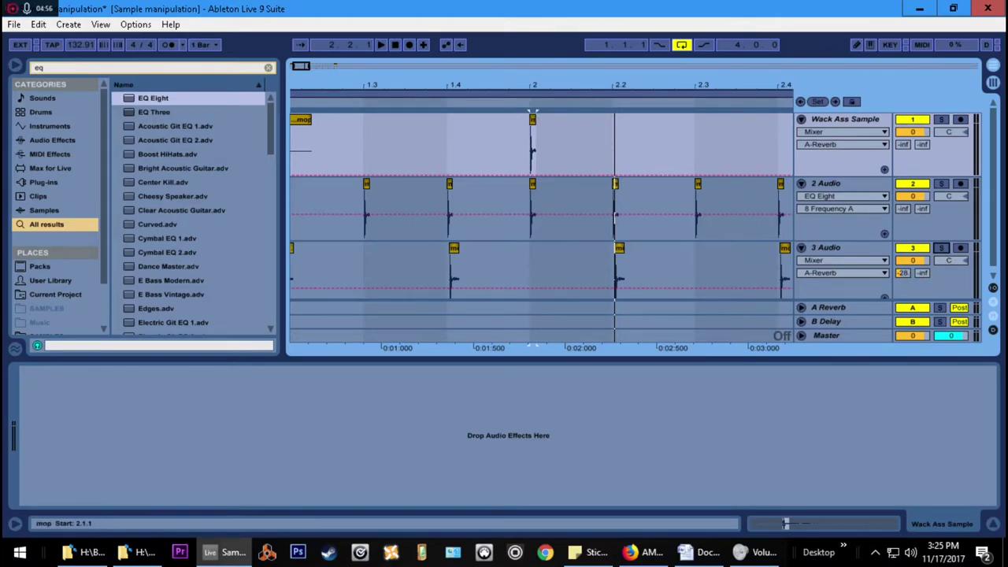
key("shift+Tab")
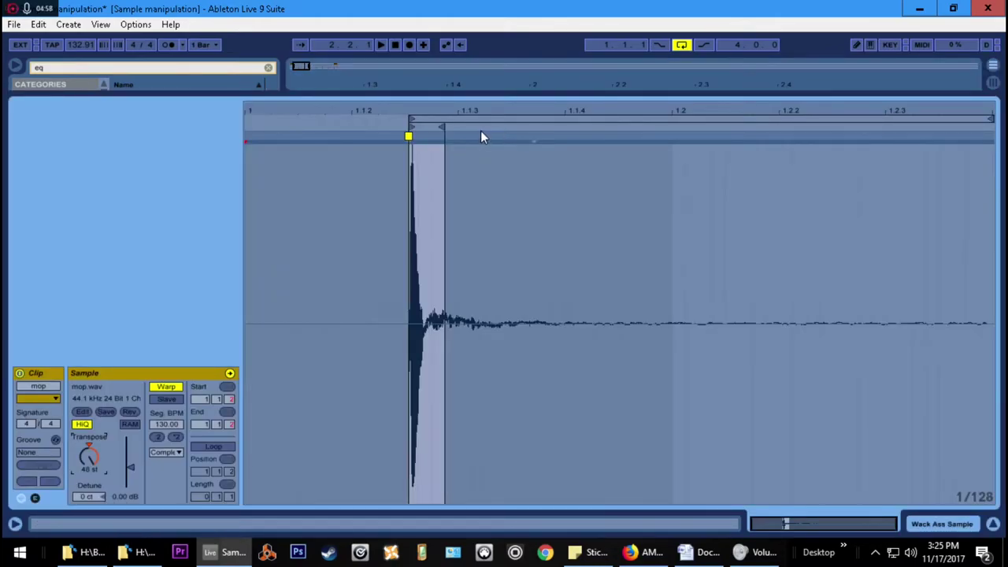
key("space")
key("space")
key("shift+Tab")
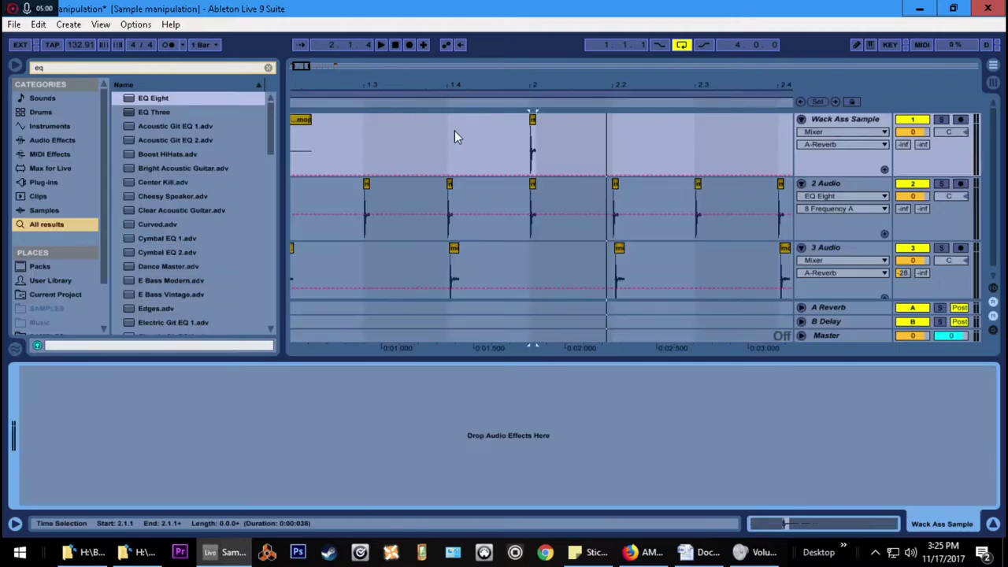
- Insert an audio track below 3 Audio and move the transposed bar 2 clip to the start of bar 1 on it
left_click(823, 248)
key("ctrl+t")
scroll(585, 192, "up", 2)
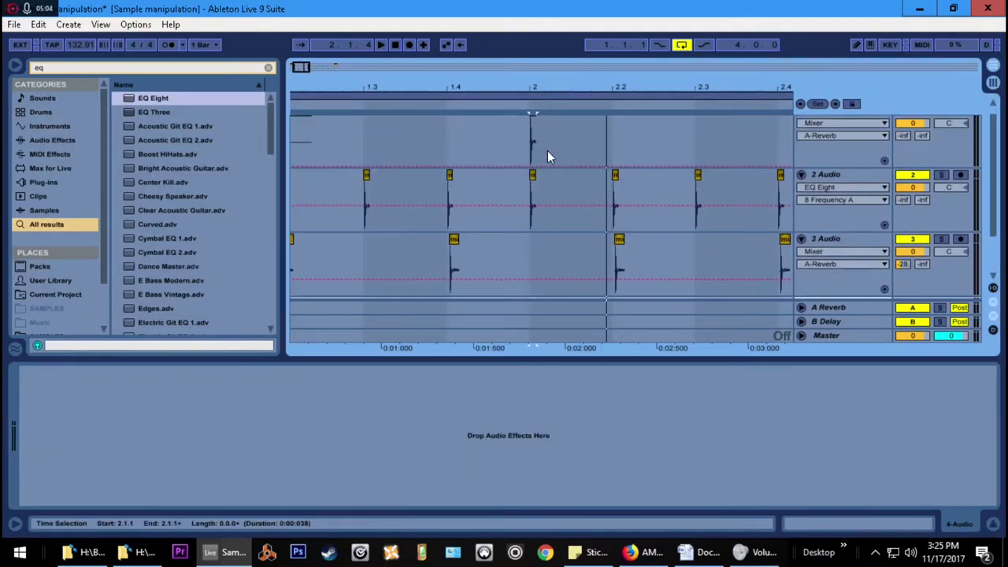
left_click_drag(532, 121, 309, 267)
- Set the grid to 1/16 and duplicate the short clip on 4 Audio onto every sixteenth of bar 1
right_click(323, 274)
left_click(436, 393)
left_click(297, 285)
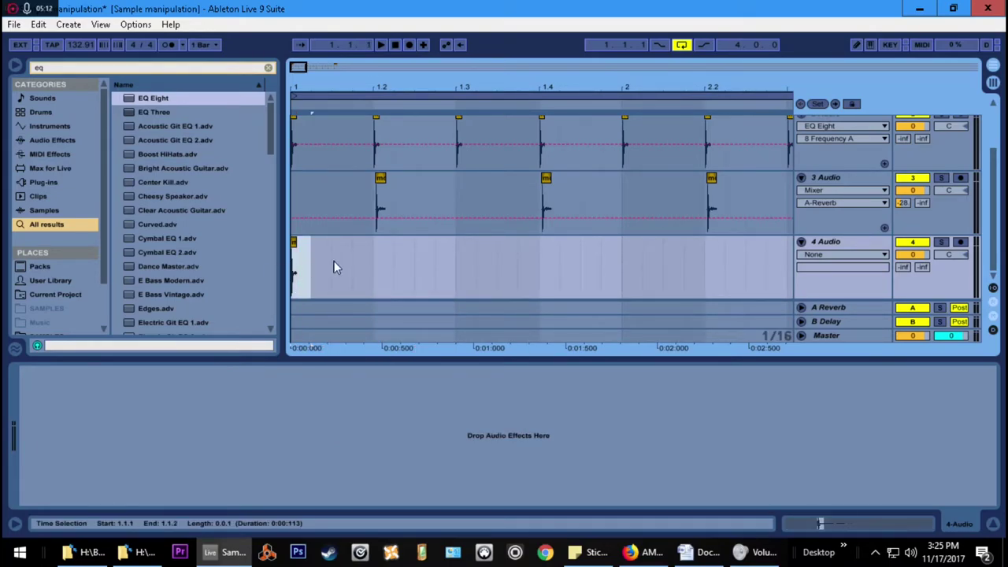
key("ctrl+d")
key("ctrl+d")
key("ctrl+d")
key("ctrl+d")
key("ctrl+d")
key("ctrl+d")
key("ctrl+d")
key("ctrl+d")
key("ctrl+d")
key("ctrl+d")
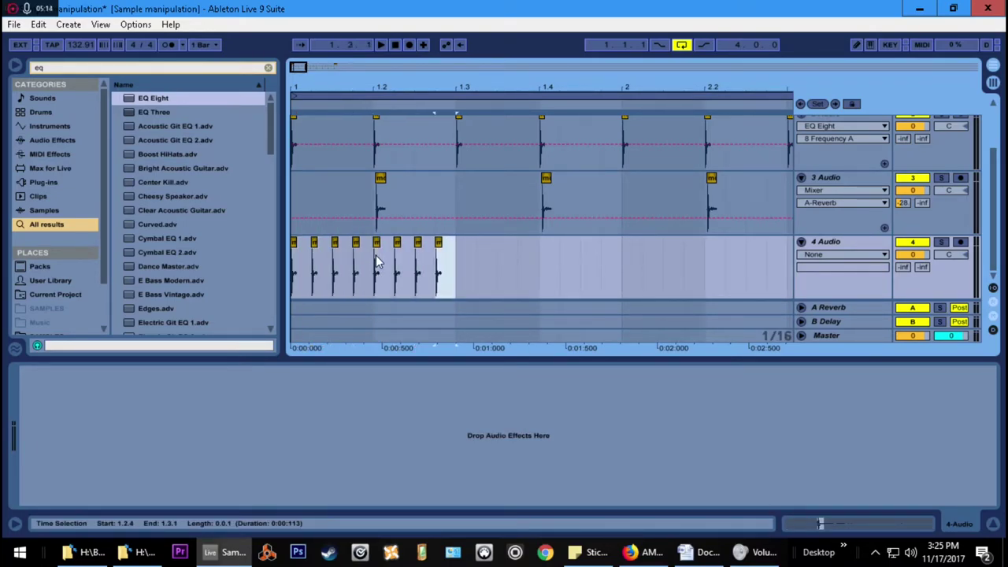
key("ctrl+d")
key("ctrl+d")
key("ctrl+d")
key("ctrl+d")
key("ctrl+d")
- Duplicate 4 Audio's first bar of clips through bars 2 to 4 and play the loop
left_click_drag(619, 271, 277, 274)
key("ctrl+d")
key("ctrl+d")
key("ctrl+d")
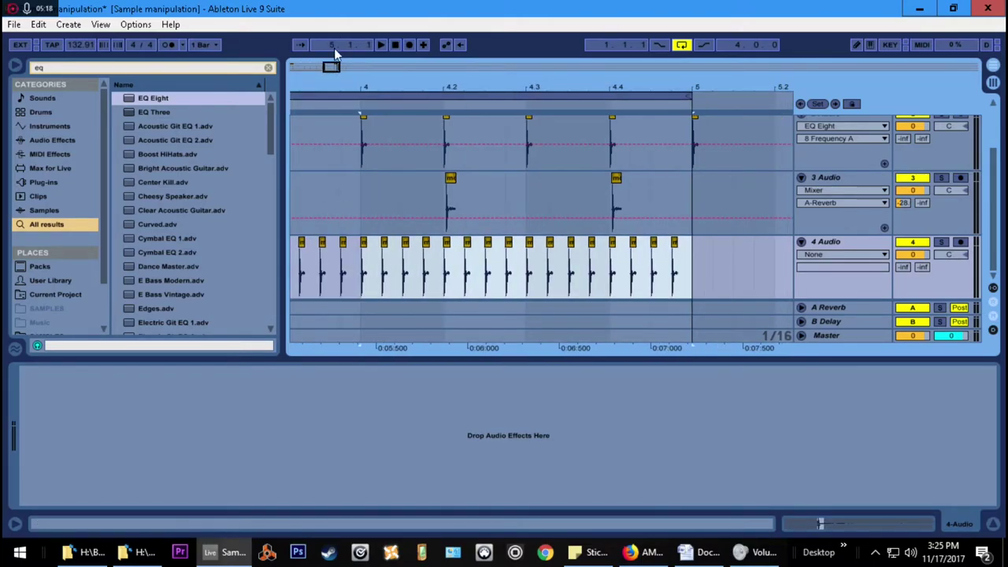
left_click_drag(362, 87, 386, 27)
left_click(397, 44)
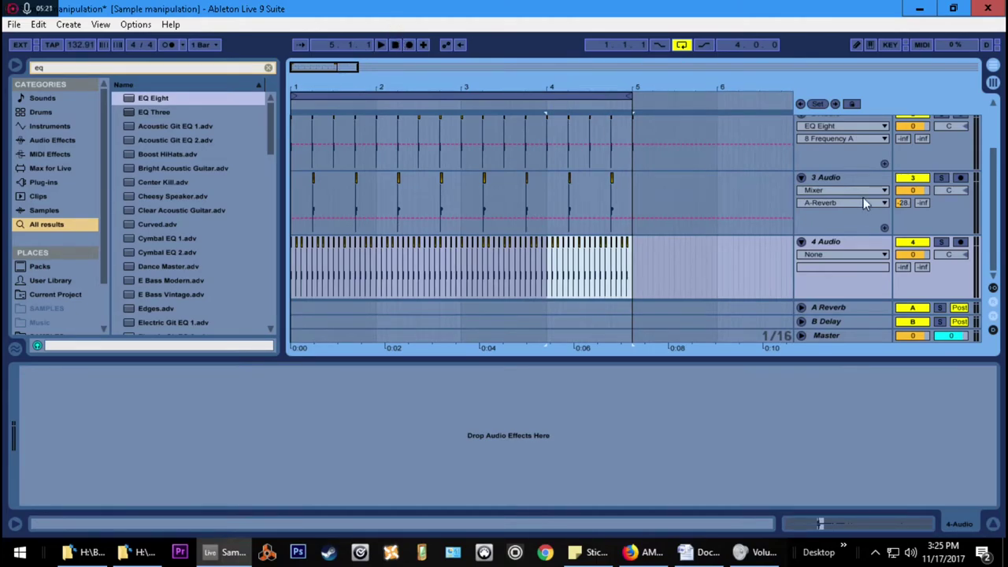
left_click(384, 44)
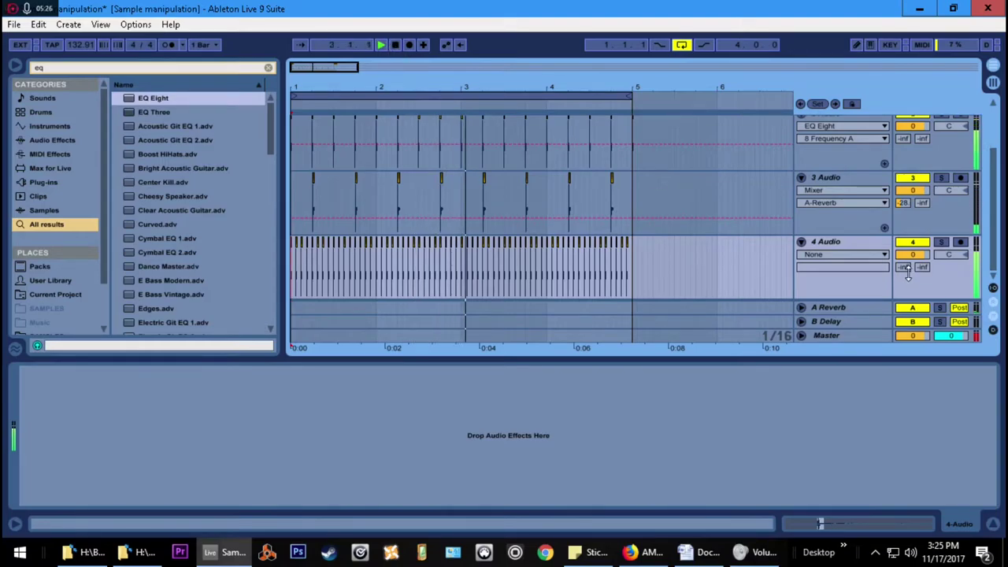
key("space")
- Rename the 4 Audio track as annoyinghihatbitch
left_click(856, 243)
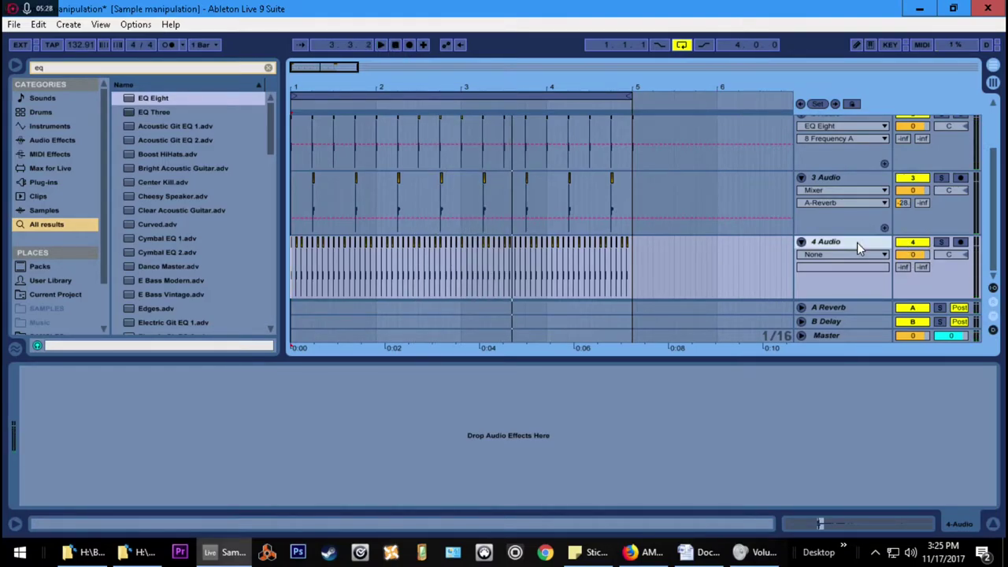
key("ctrl+r")
type("rape")
key("Return")
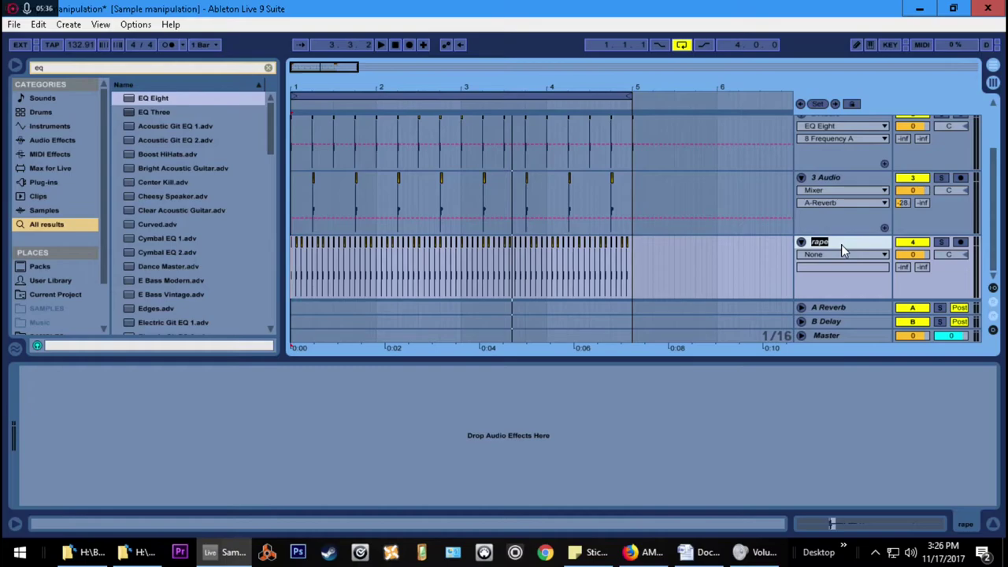
type("annoyinghihatbitch")
key("Return")
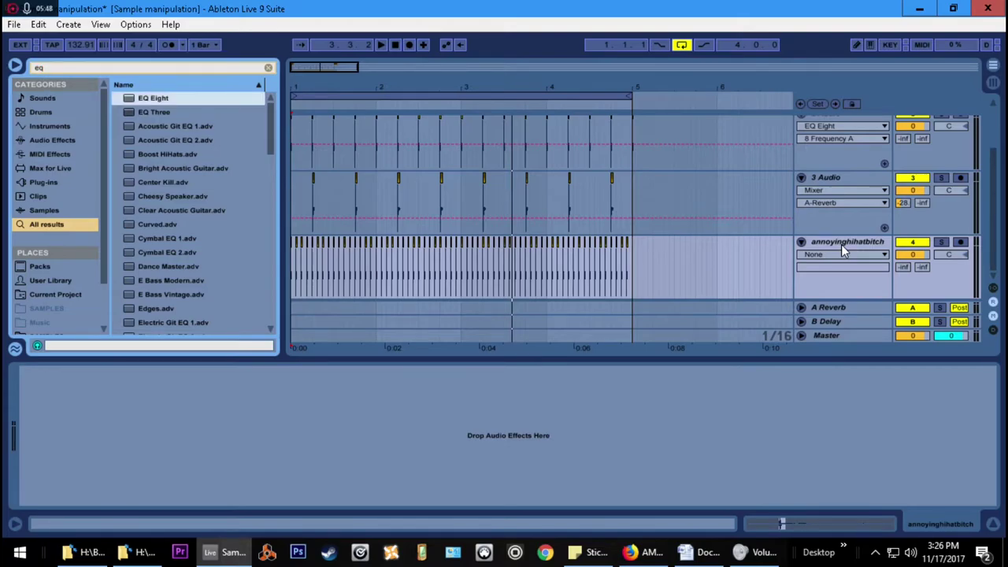
- Add EQ Eight to annoyinghihatbitch and set band 6 to -2.11 dB at 11.4 kHz during playback
key("Return")
key("space")
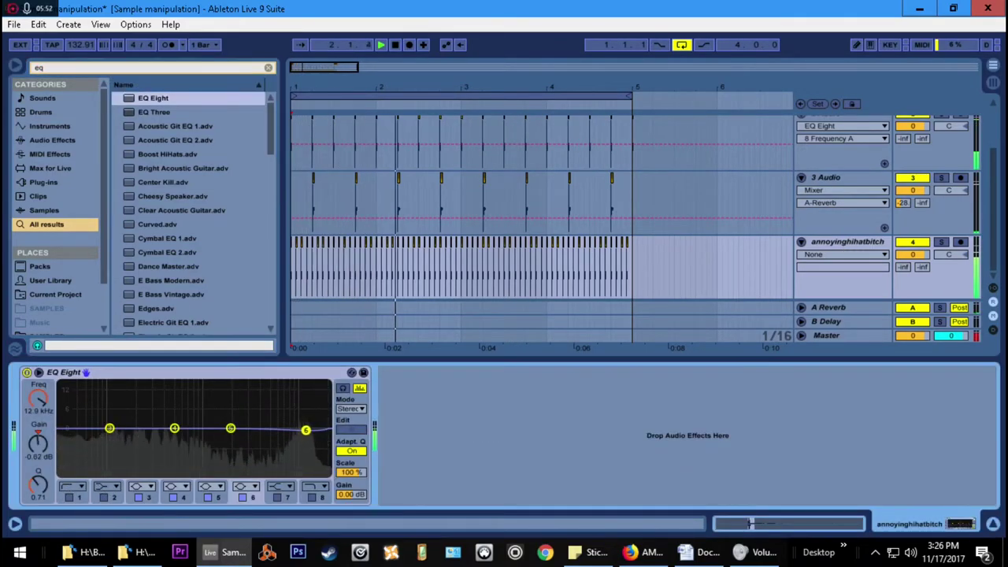
left_click_drag(305, 430, 300, 434)
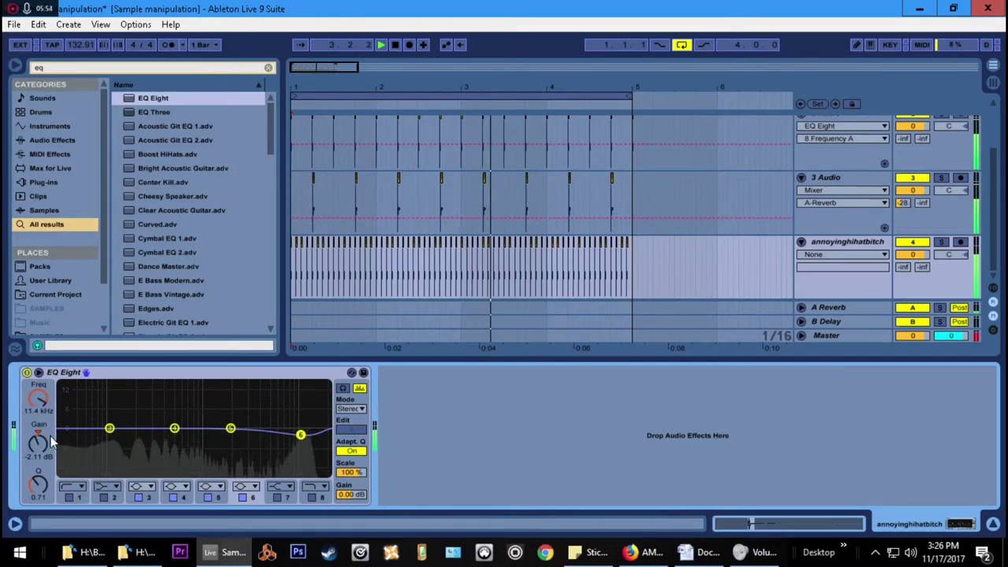
- Enable band 1's low cut on annoyinghihatbitch's EQ Eight and set it to 11.9 kHz
left_click(67, 497)
left_click_drag(36, 412, 36, 346)
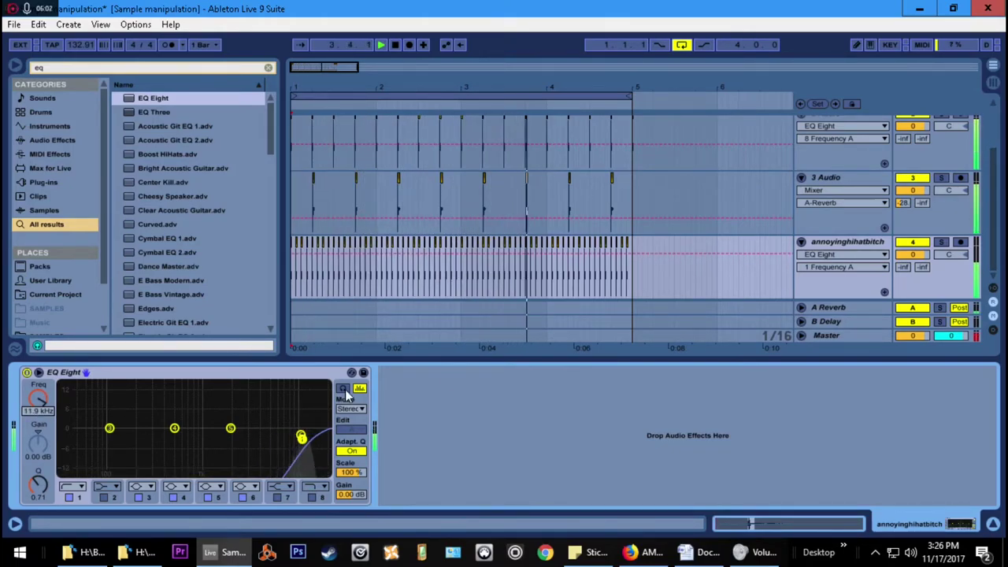
key("space")
- Fold the 2 Audio, 3 Audio and annoyinghihatbitch tracks in the arrangement
left_click(842, 175)
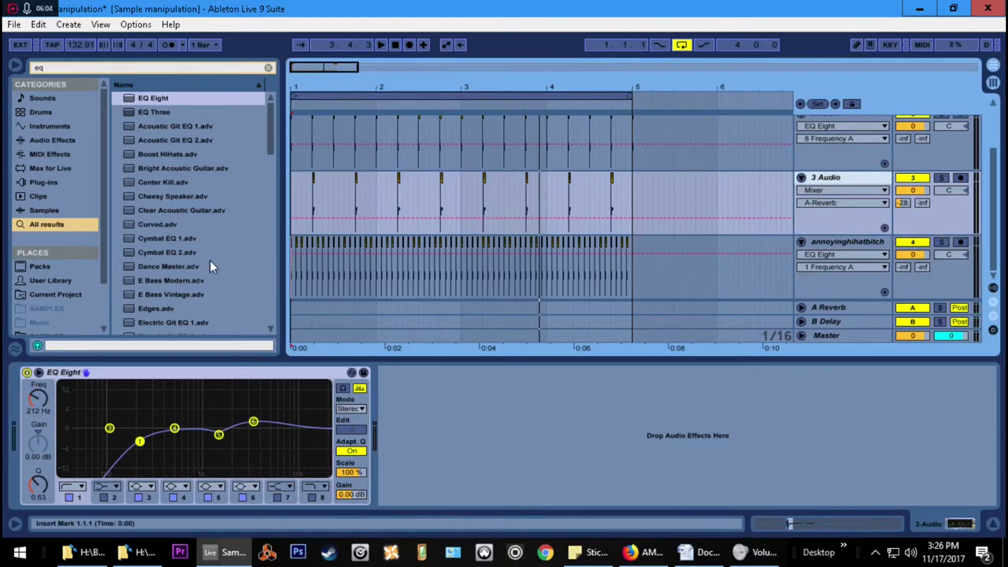
left_click(800, 178)
left_click(799, 188)
scroll(799, 188, "up", 3)
left_click(799, 188)
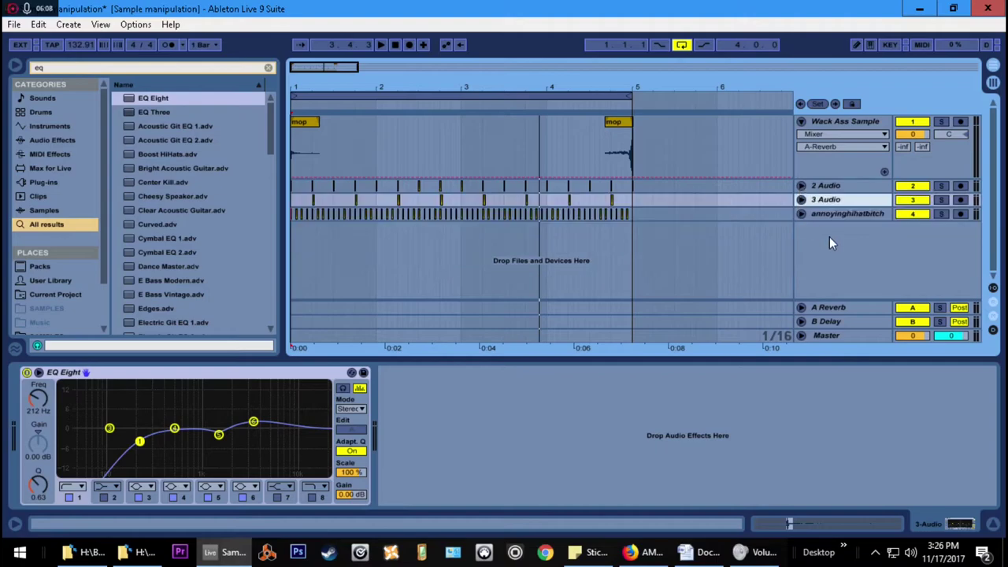
left_click(836, 217)
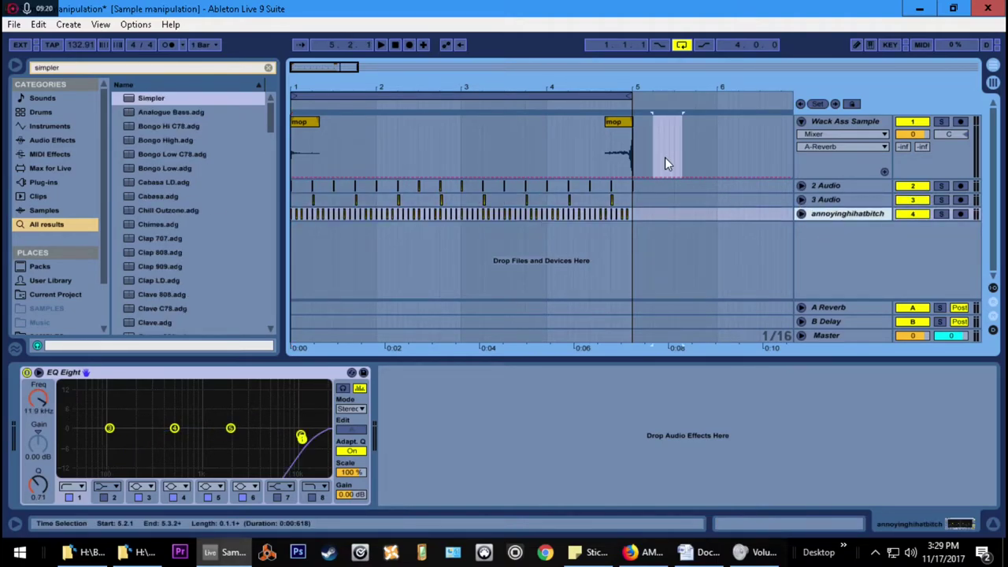
- Duplicate the opening mop clip on Wack Ass Sample and place the copy at 5.3.1, past the loop's end
left_click(306, 121)
key("ctrl+d")
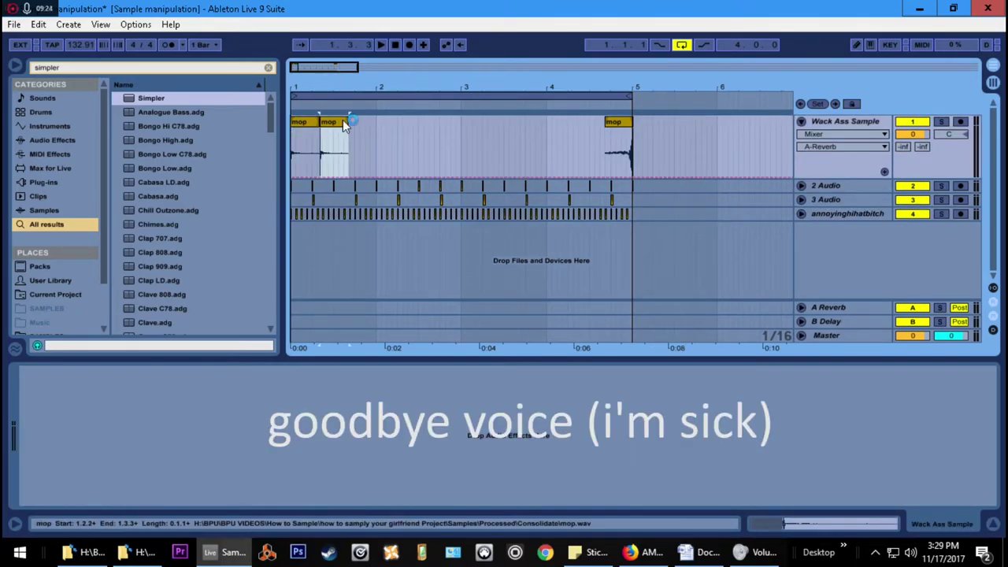
left_click_drag(343, 120, 699, 128)
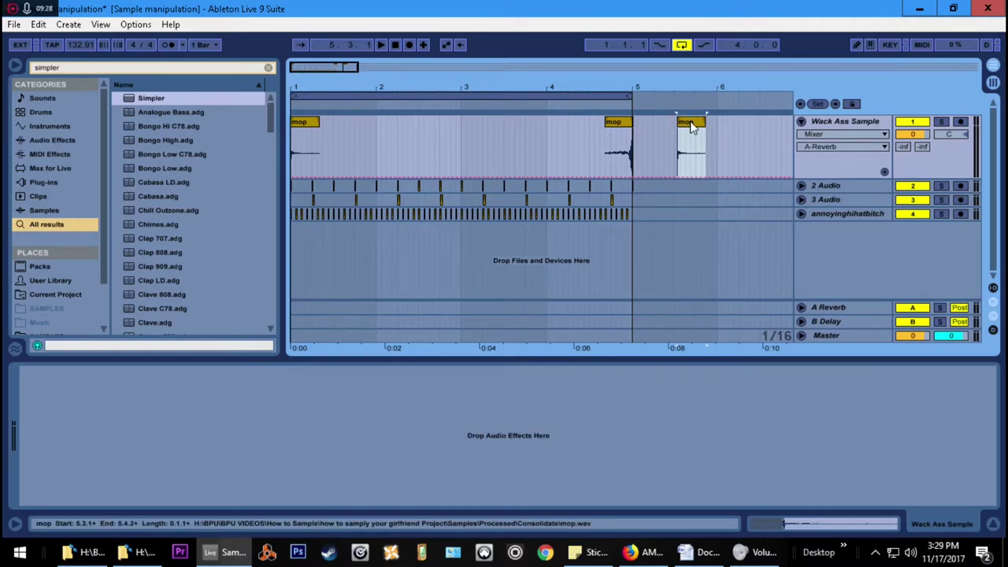
- Stretch the mop clip at 5.3.1 with a warp marker to a segment tempo of 993.85 BPM and audition it
double_click(690, 128)
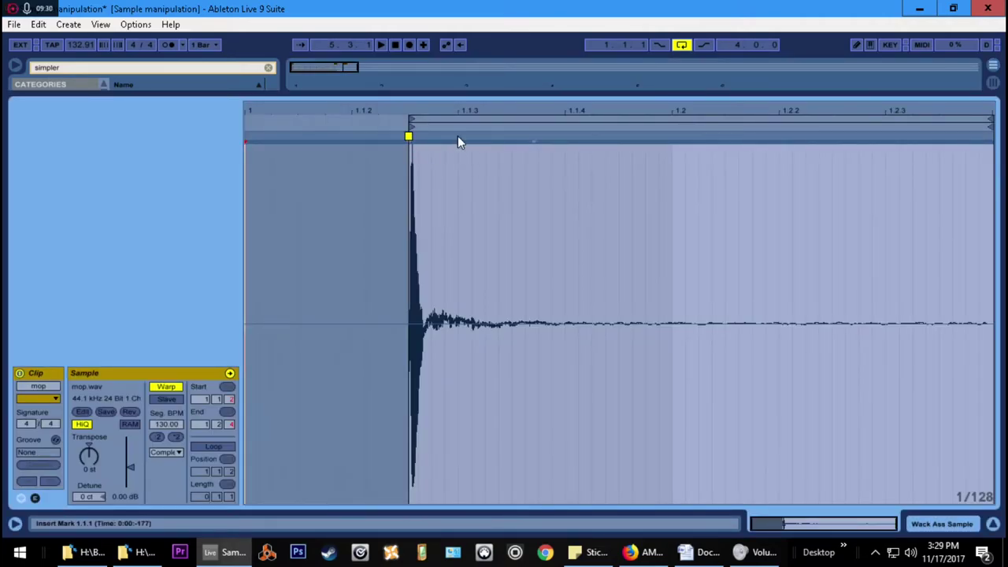
left_click_drag(534, 136, 1005, 137)
key("space")
key("space")
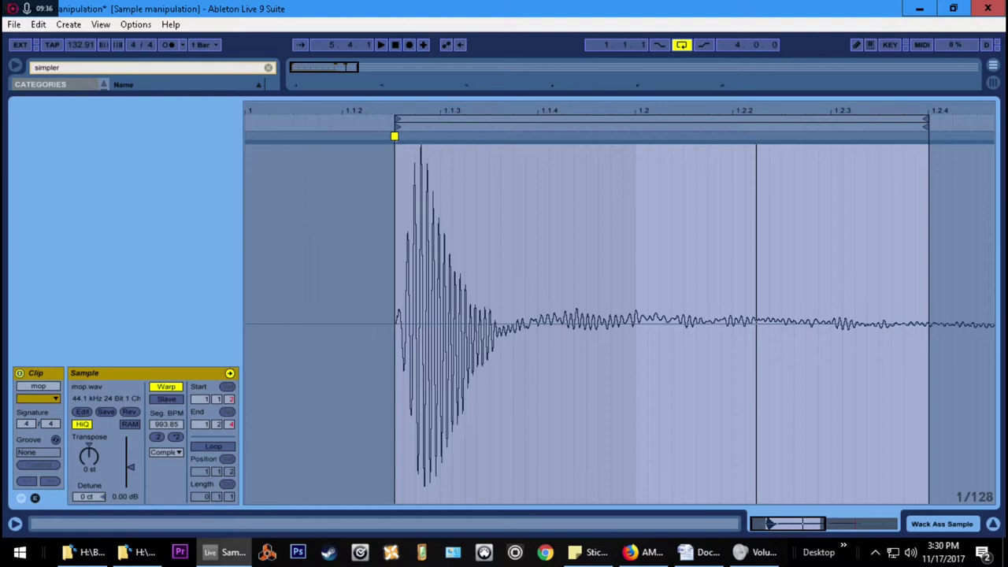
- Set the stretched mop clip's warp mode to Tones and audition it
left_click(157, 452)
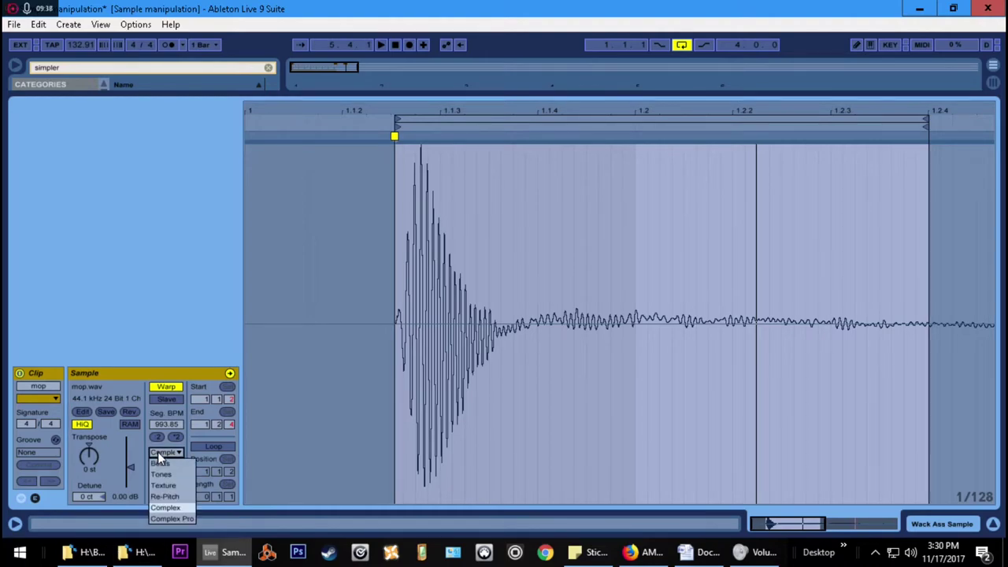
left_click(174, 475)
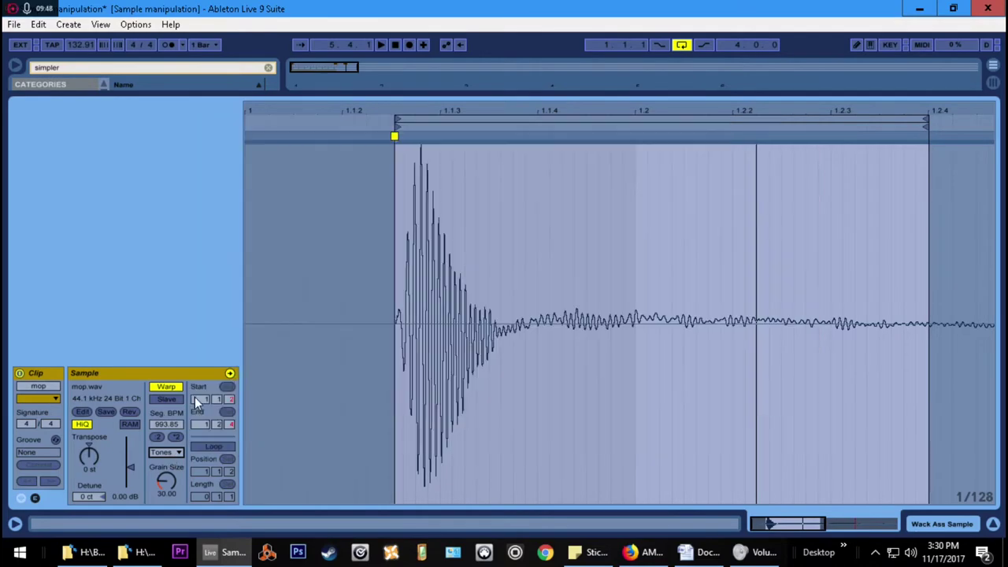
key("space")
key("space")
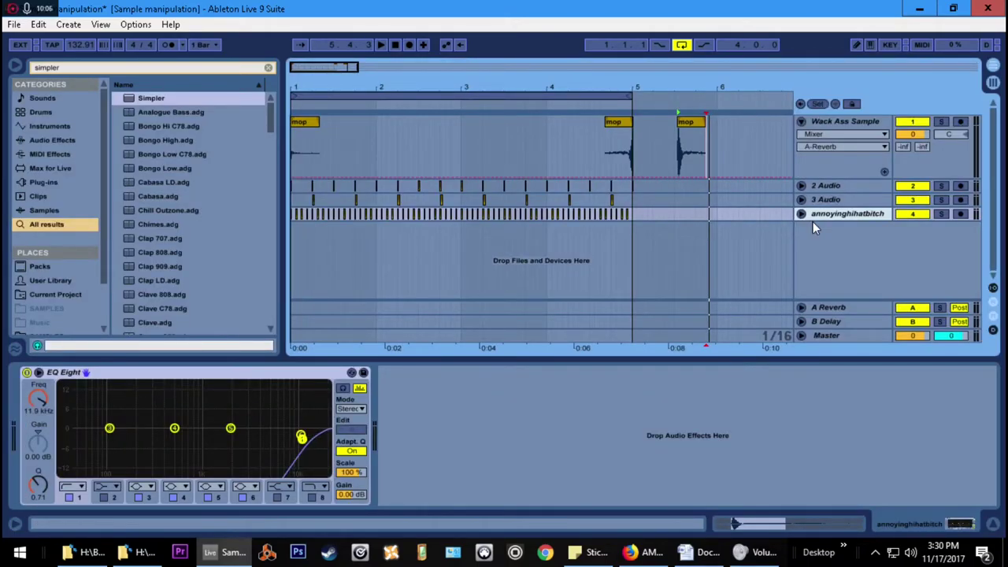
- Load the stretched mop clip into a Simpler on a new MIDI track below annoyinghihatbitch
key("ctrl+shift+t")
key("ctrl+f")
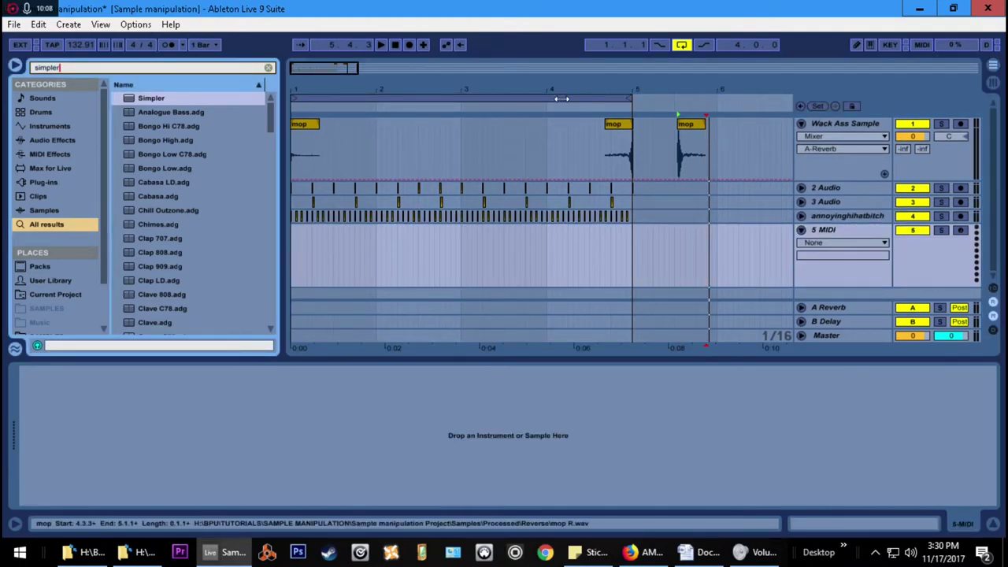
type("simpler")
double_click(212, 98)
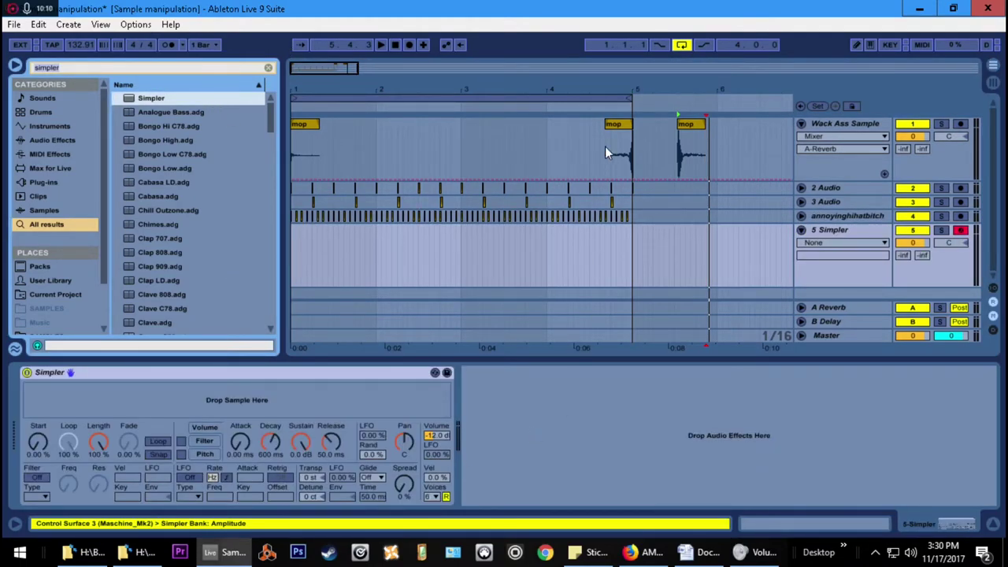
left_click_drag(691, 128, 236, 397)
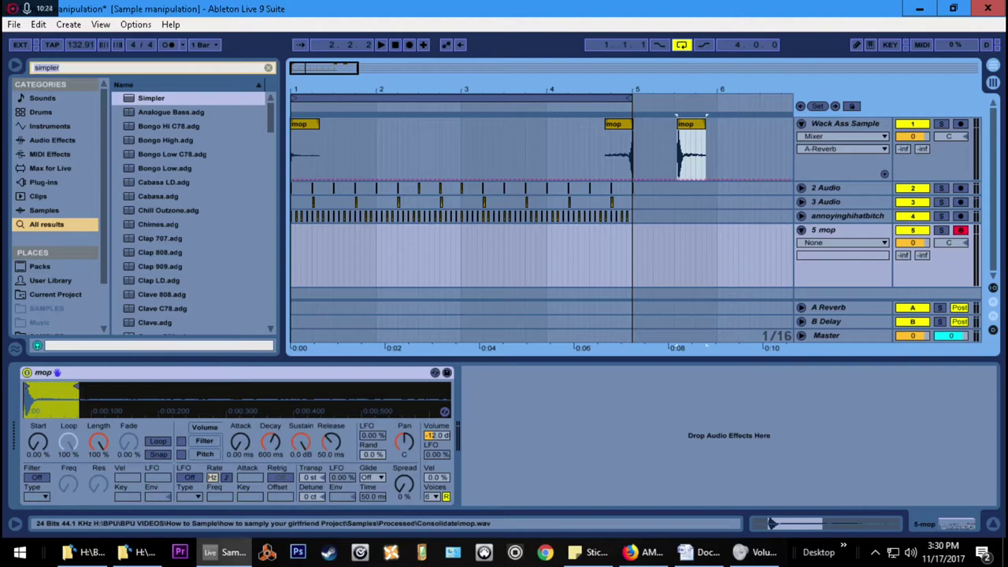
left_click(689, 128)
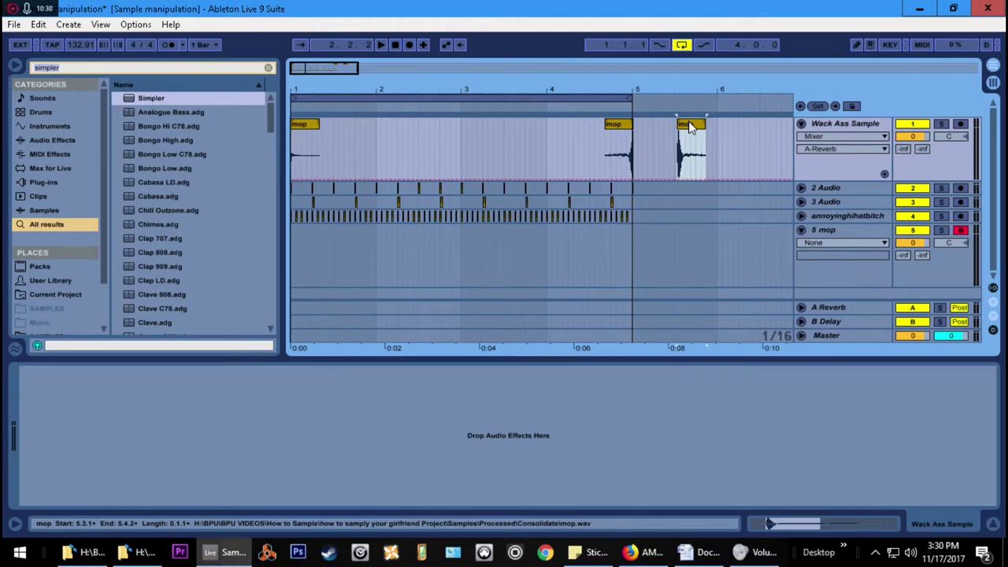
- Consolidate the stretched mop clip at 5.3.1 and load it into the Simpler on track 5 in place of the original sample
left_click(826, 229)
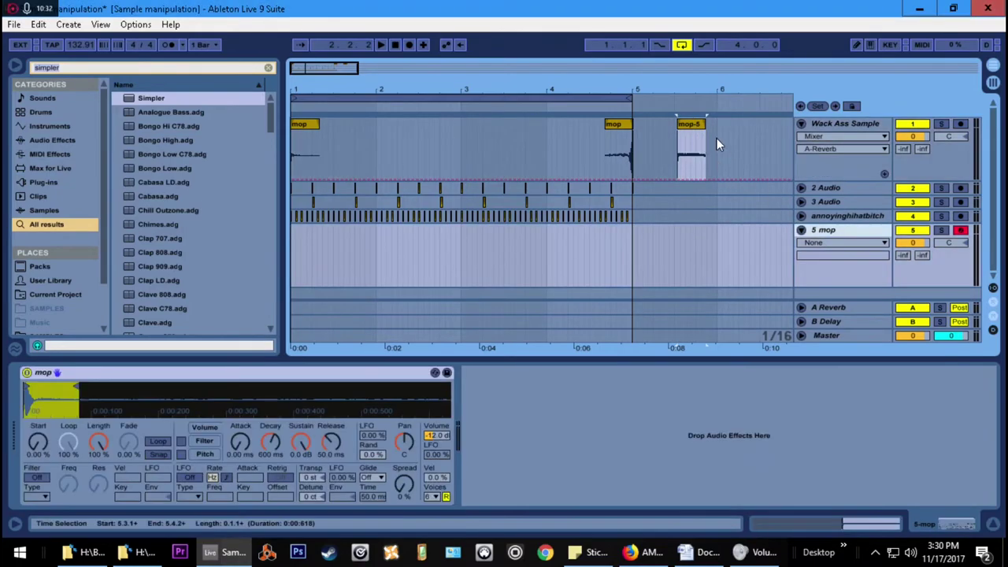
left_click(694, 126)
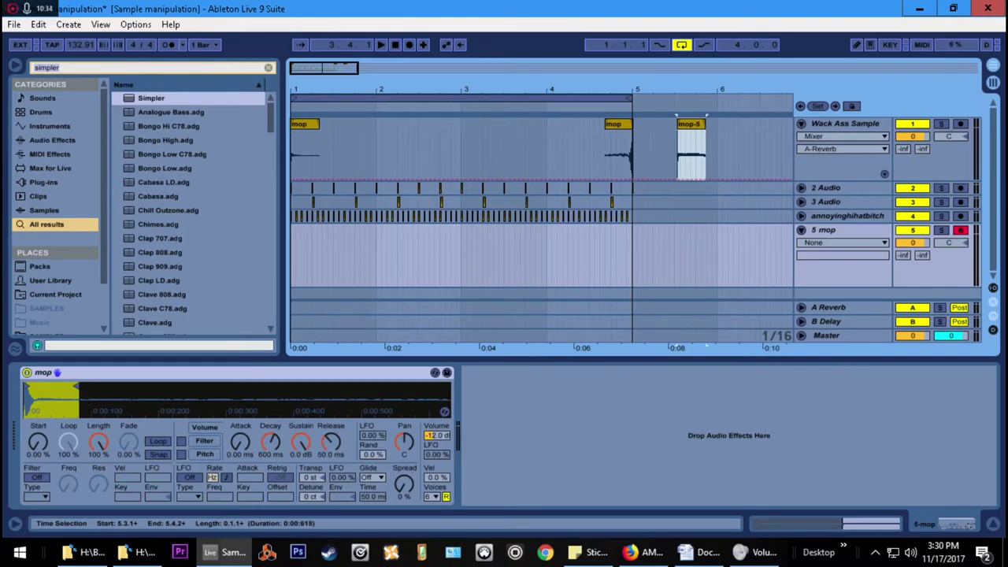
left_click_drag(691, 125, 236, 399)
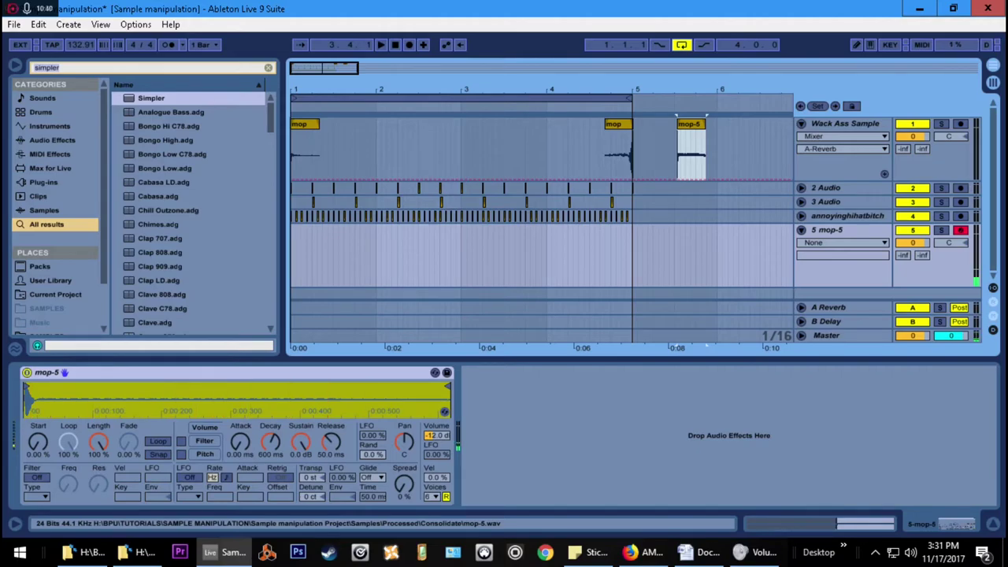
- Set Simpler's volume to 0.00 dB, audition the sample with a few notes, and raise its attack to about 1.83 ms
left_click(440, 438)
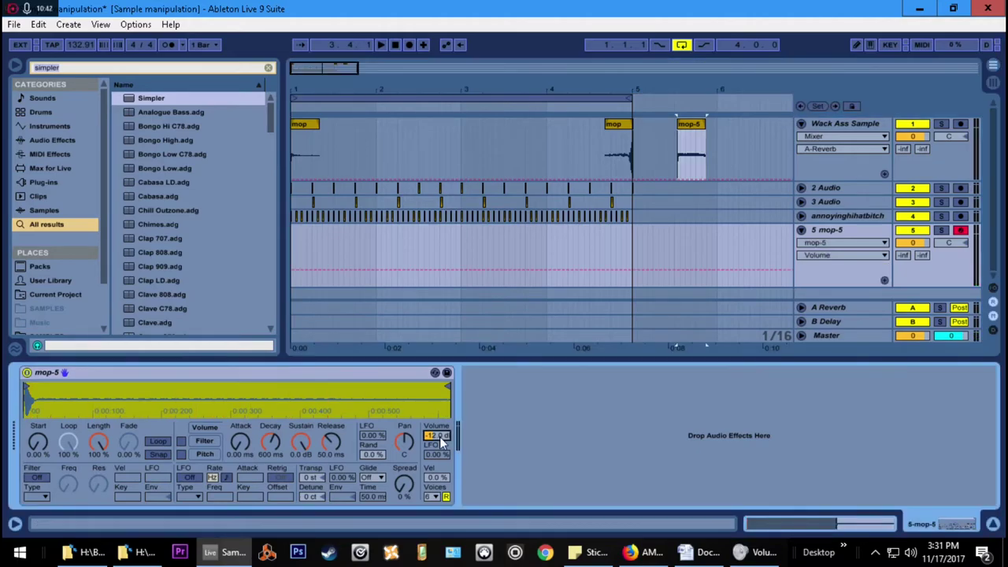
key("Return")
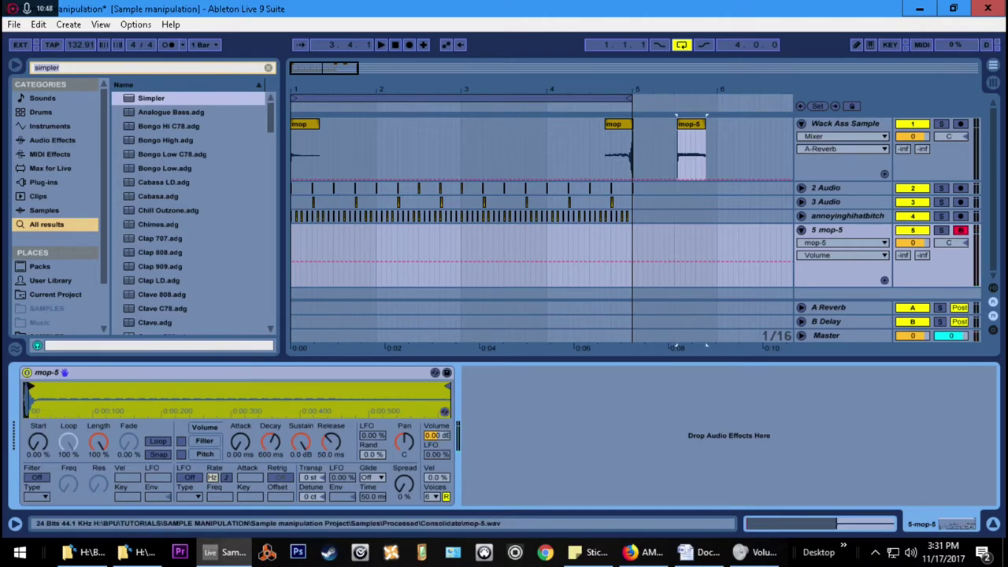
key("a")
key("a")
key("a")
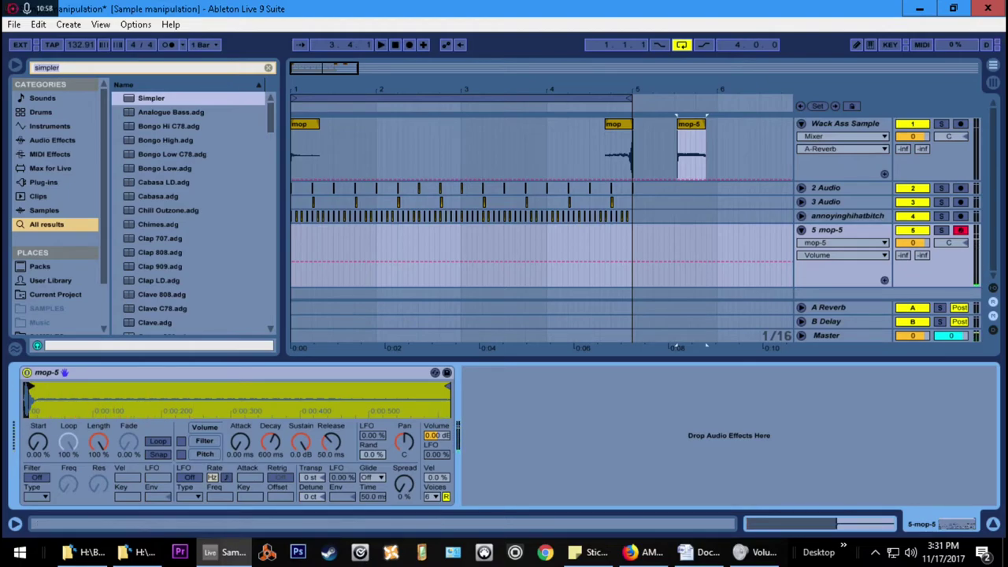
left_click_drag(240, 443, 240, 438)
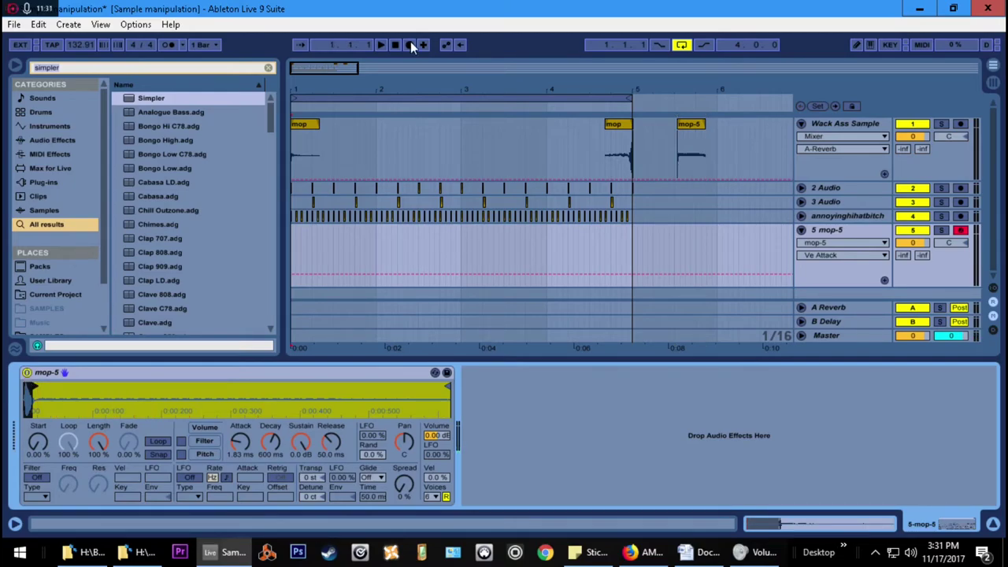
- Record a stepped melody with the mop-5 Simpler over the four-bar loop on track 5
left_click(409, 45)
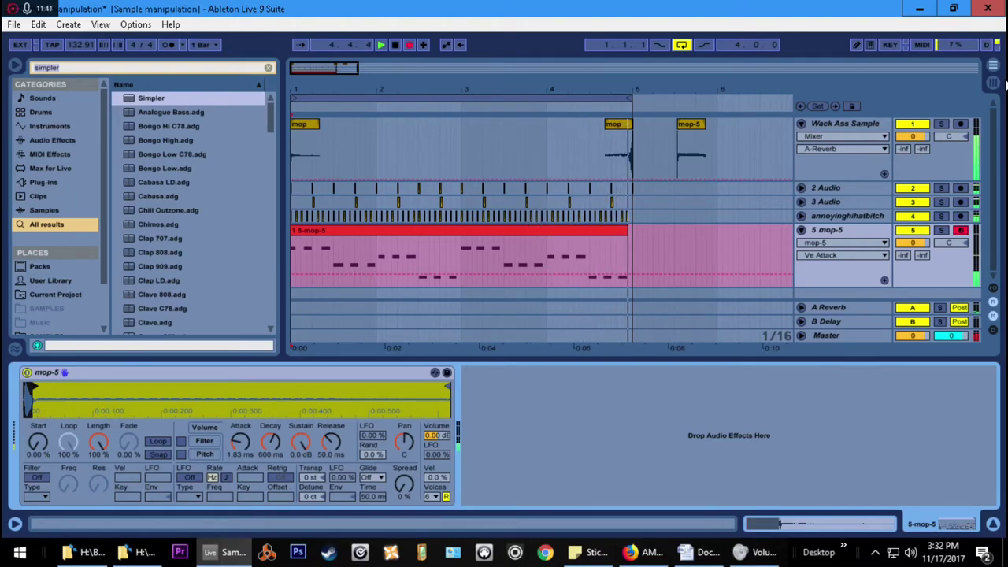
key("space")
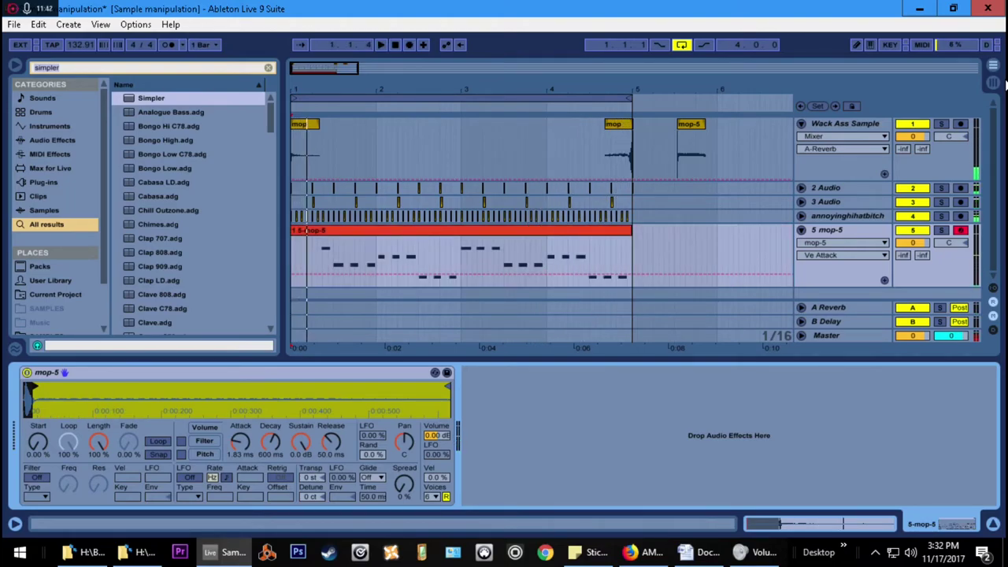
left_click(355, 237)
left_click(339, 229)
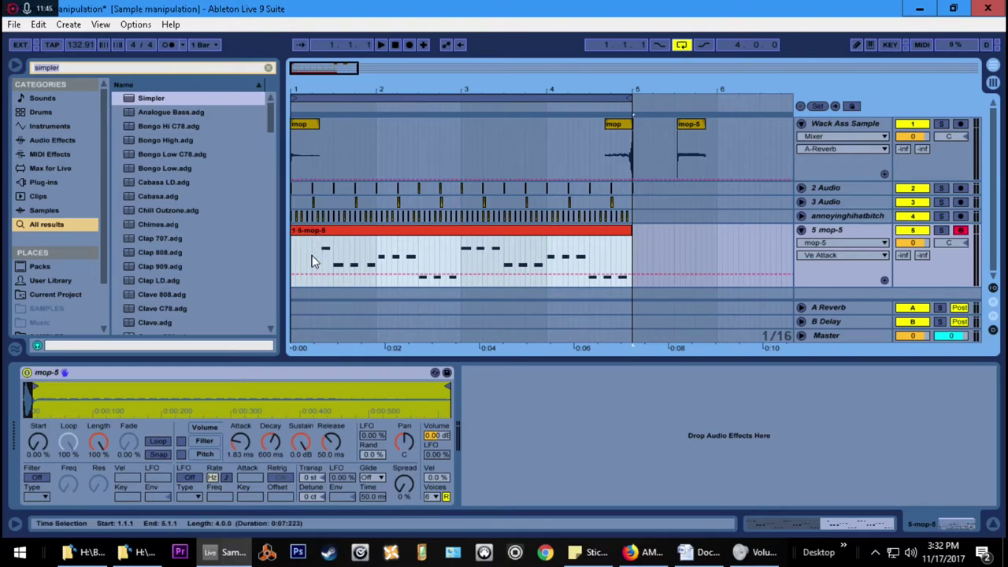
left_click(312, 258)
key("ctrl+e")
left_click(300, 232)
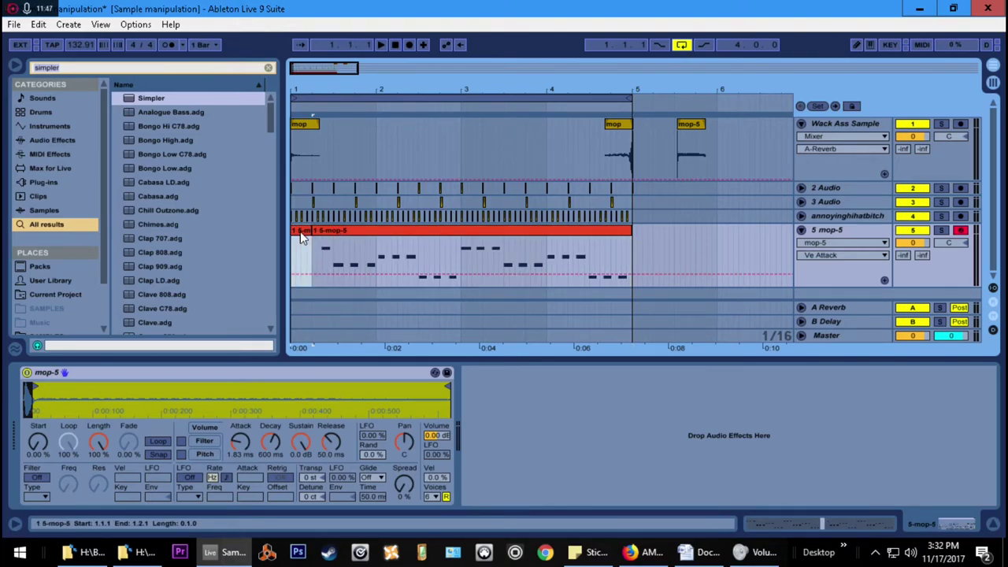
key("ctrl+z")
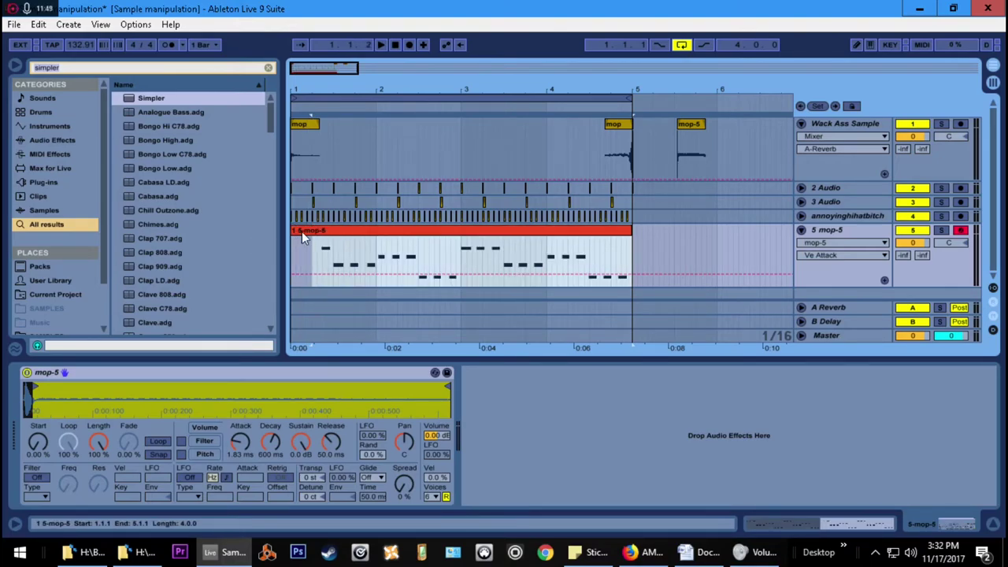
- Set the recorded 5 mop-5 clip's content start to 1.1.1 and end to 5.1.1, and align the clip with bar 1
left_click(301, 231)
left_click_drag(293, 230, 307, 231)
double_click(352, 232)
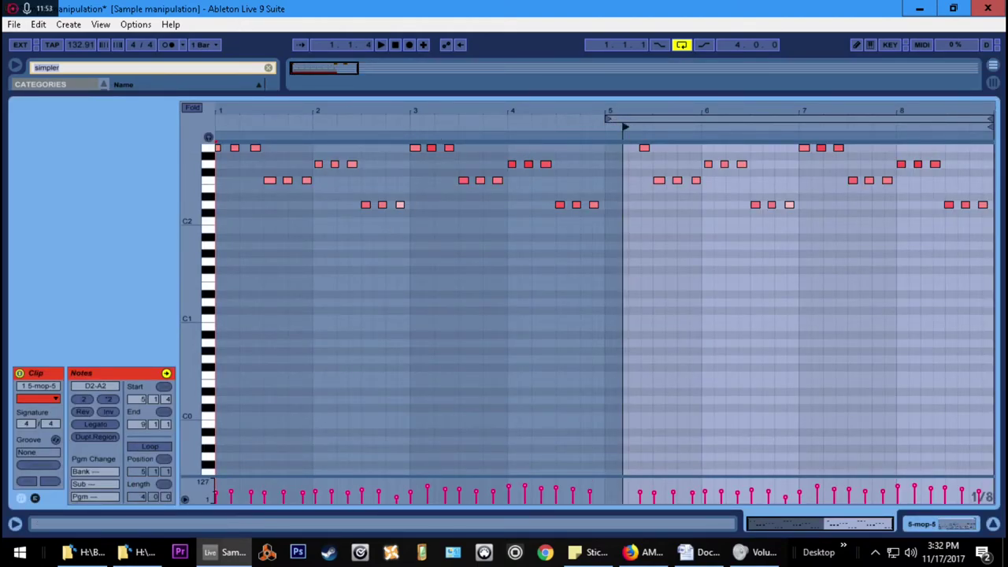
left_click_drag(625, 126, 217, 127)
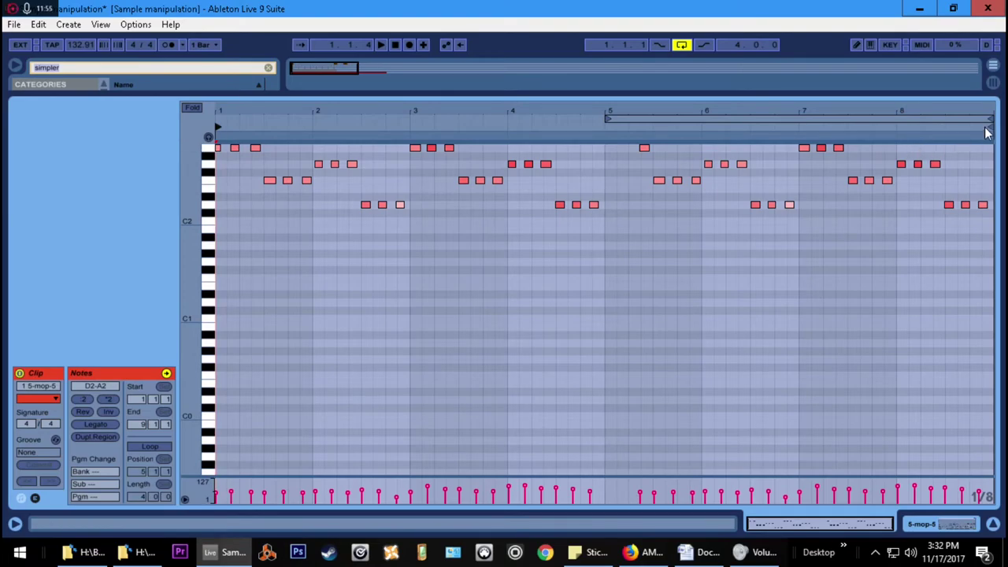
left_click_drag(988, 127, 604, 127)
key("shift+Tab")
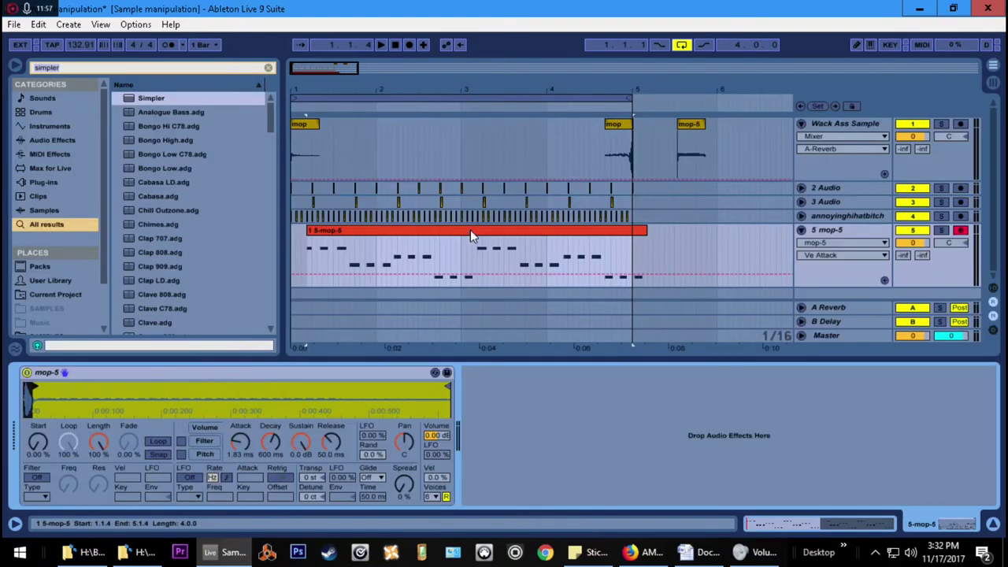
left_click_drag(475, 230, 459, 230)
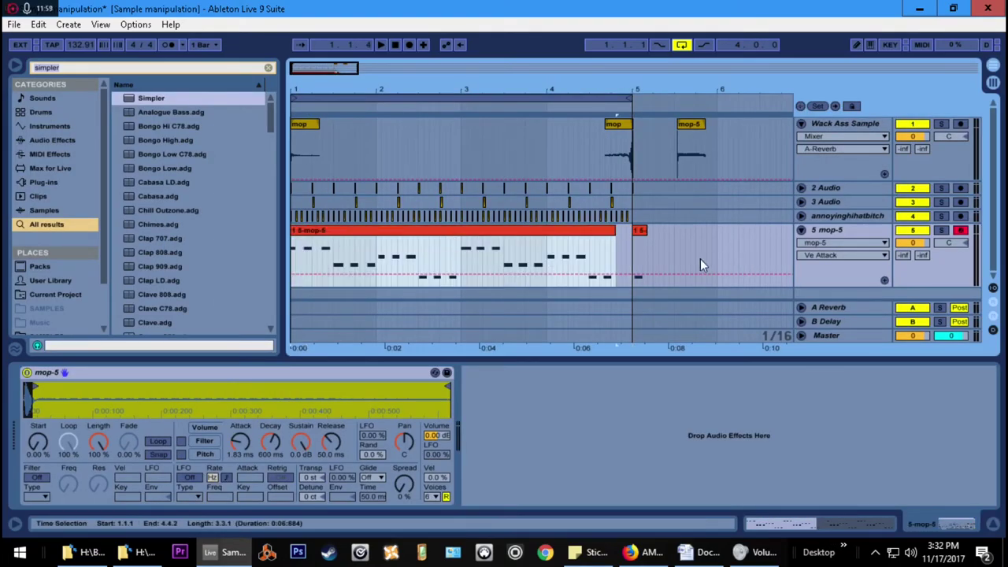
- Set the grid to 1 Bar and replace bars 3–4 of 5 mop-5 with a duplicate of its first two bars
left_click(690, 260)
right_click(625, 248)
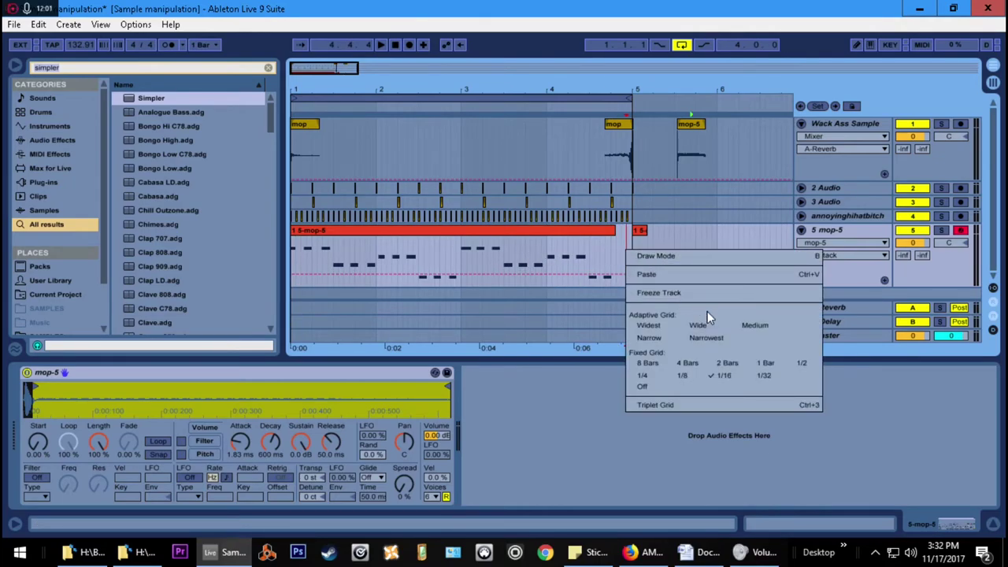
left_click(769, 364)
left_click_drag(611, 246, 479, 249)
key("Delete")
left_click(473, 253)
left_click(465, 257)
key("ctrl+d")
- Play back the four-bar loop to check the 5 mop-5 melody against the drums
left_click(381, 44)
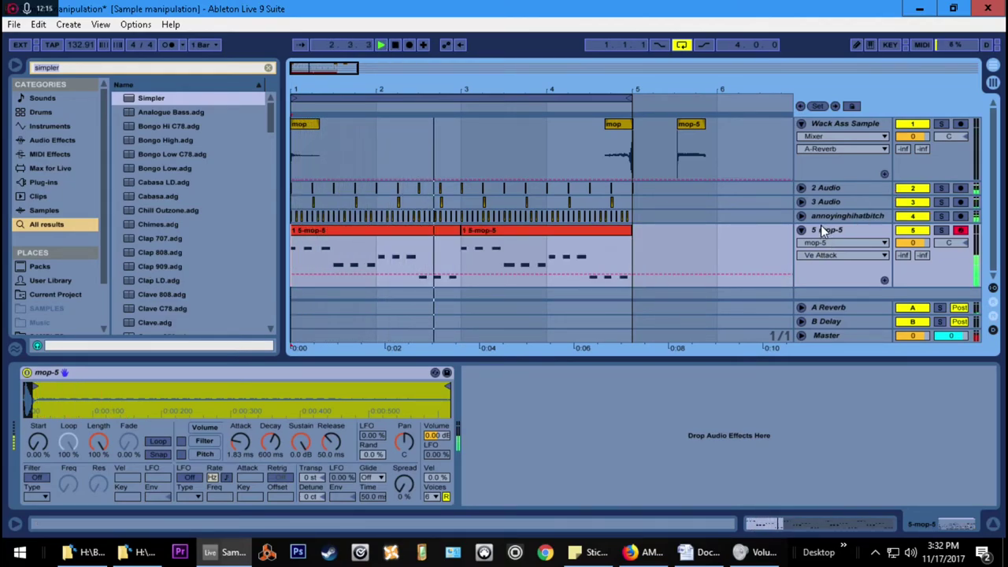
left_click_drag(911, 246, 911, 243)
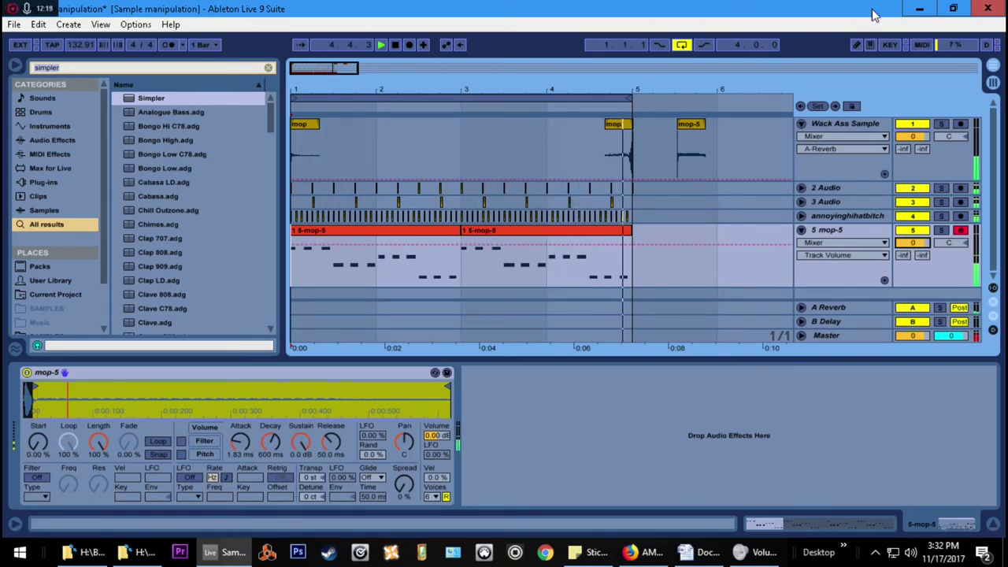
key("space")
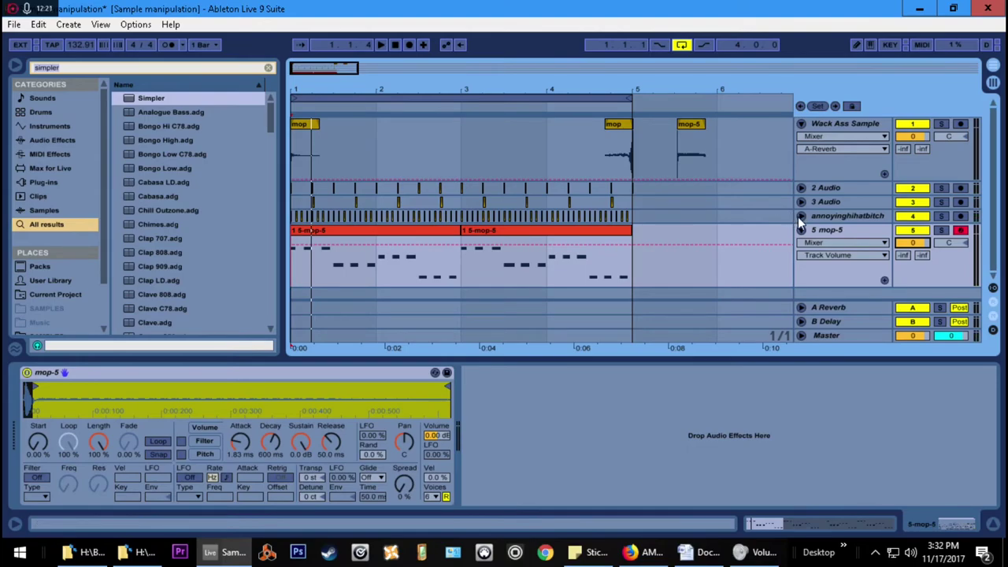
- Set the volumes of annoyinghihatbitch and 3 Audio to -6.0 dB, lower 2 Audio to match, and audition the balance
left_click(799, 216)
left_click_drag(921, 229, 910, 224)
left_click(801, 201)
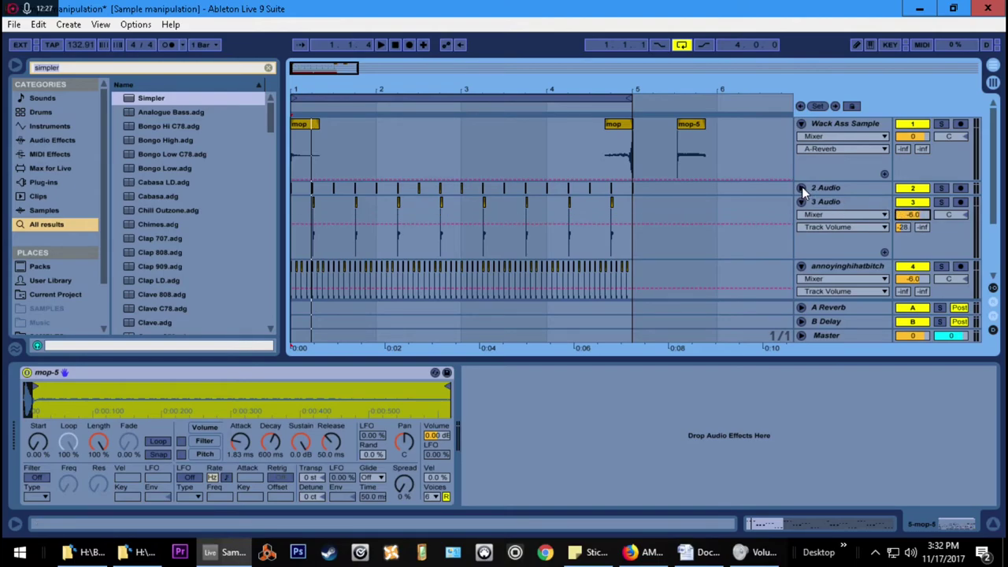
left_click(802, 188)
left_click(910, 200)
left_click(801, 188)
left_click(801, 202)
left_click(801, 216)
key("space")
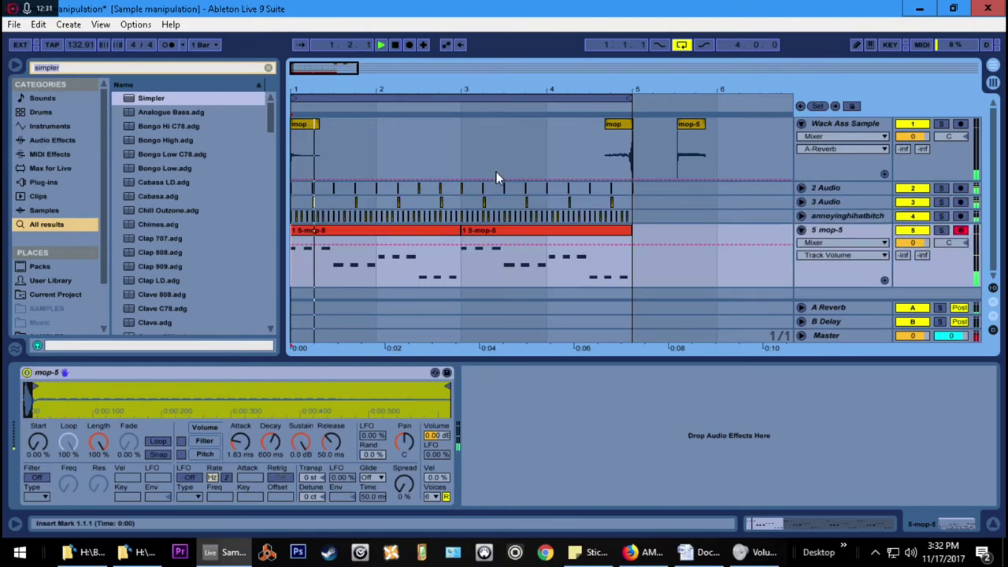
key("space")
- Collapse the 5 mop-5 track and duplicate it to get a second mop-5 Simpler track below
left_click(803, 230)
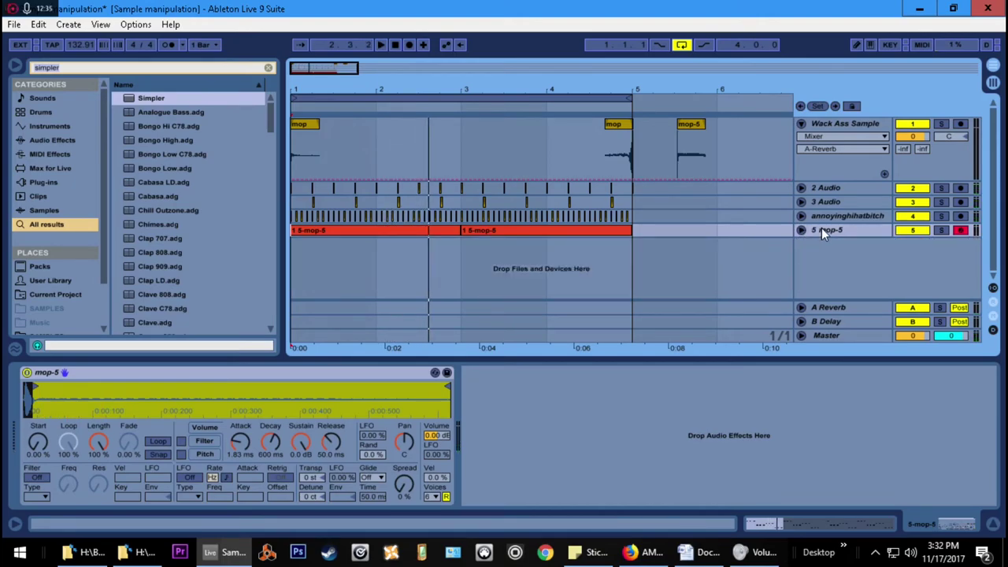
left_click(821, 228)
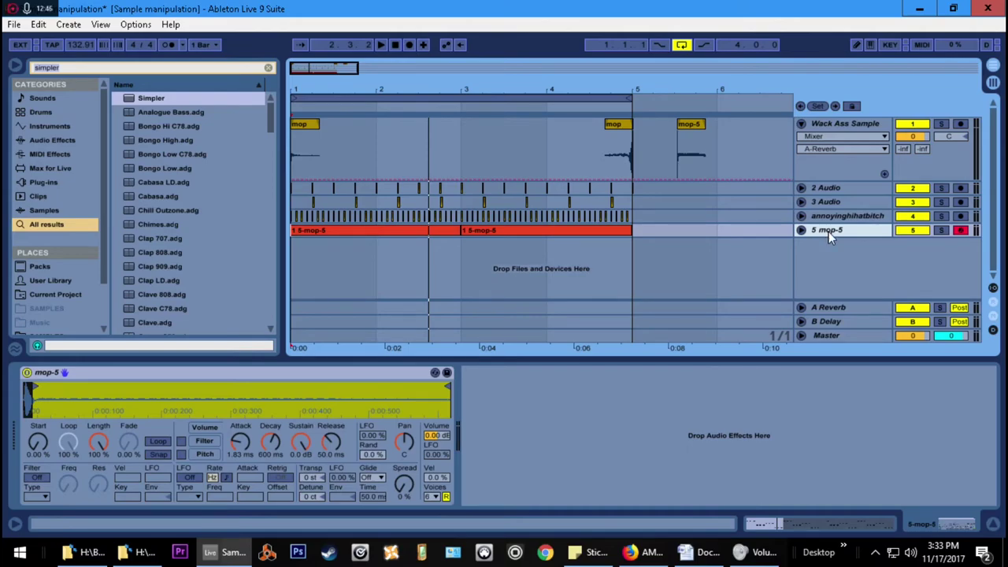
key("ctrl+d")
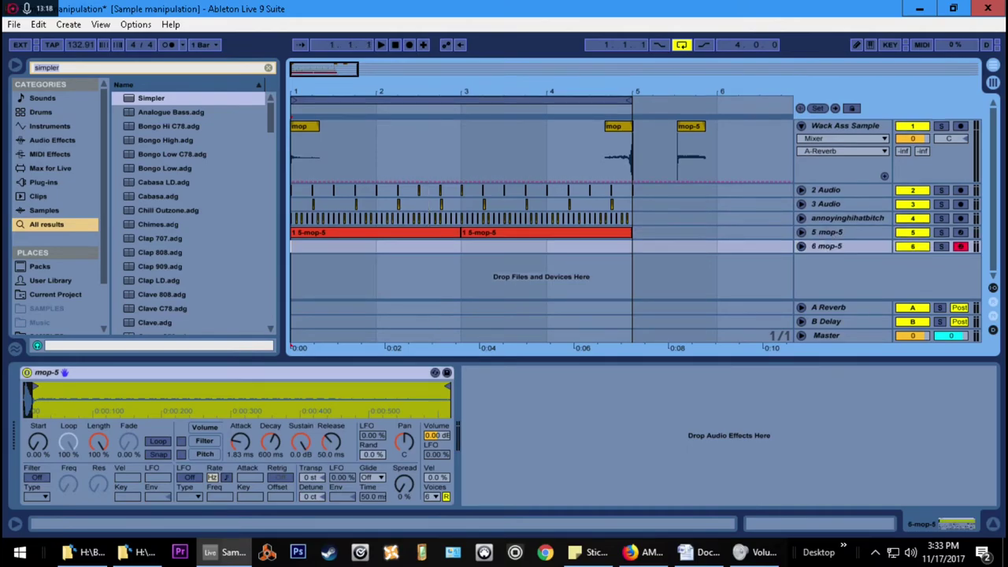
- Record a chord part on 6 mop-5 over the four-bar loop and play it back with the track expanded
left_click(407, 45)
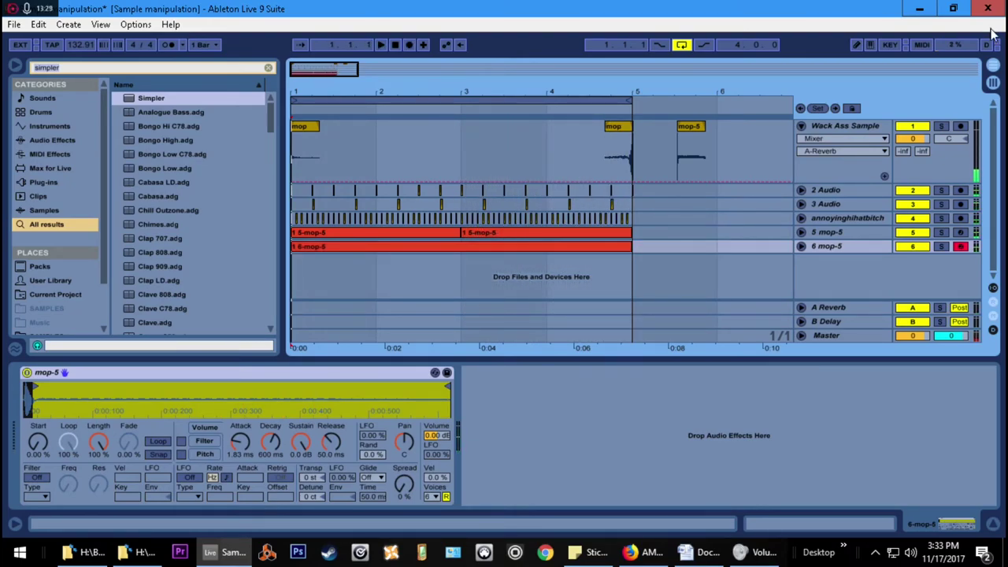
left_click(379, 44)
left_click(802, 246)
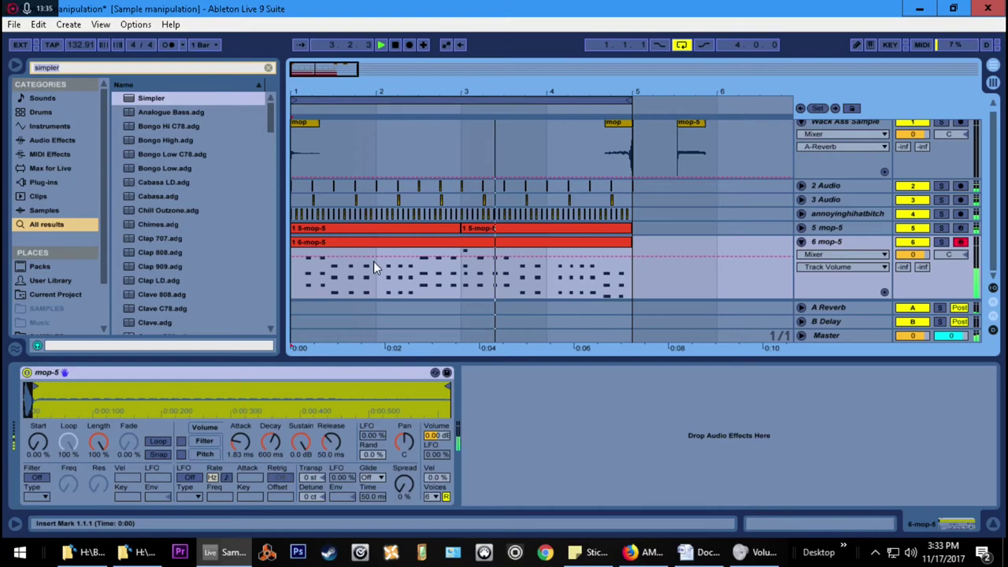
- Split the 6 mop-5 clip at 3.1.1 and replace its first two bars with a copy of the last two
left_click(461, 268)
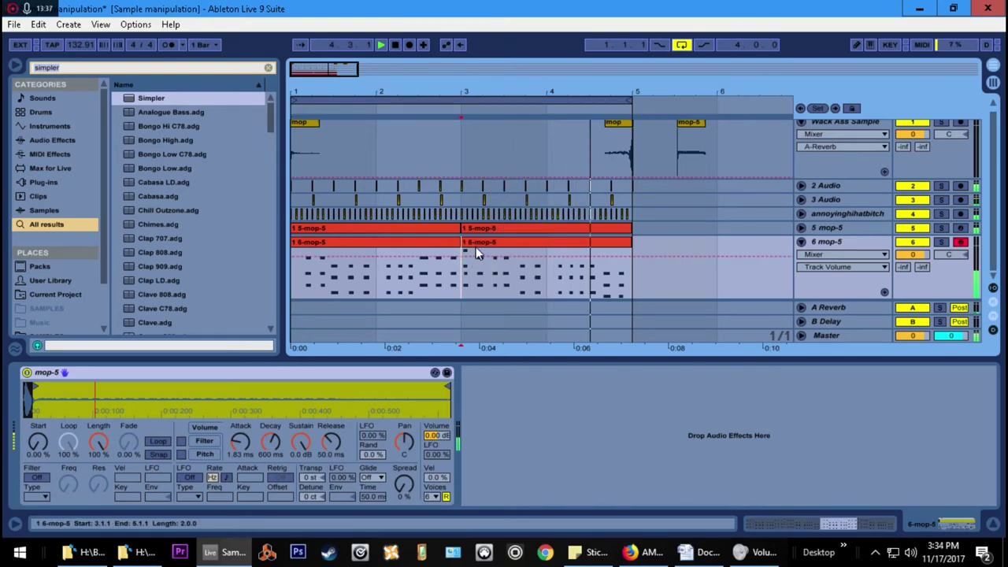
left_click(475, 245)
key("space")
left_click(310, 244)
left_click(523, 243)
key("ctrl+d")
left_click_drag(670, 243, 323, 242)
- Play back the full loop with both mop-5 parts and dismiss the Adobe Acrobat Reader notification
left_click_drag(337, 82, 422, 78)
left_click(381, 44)
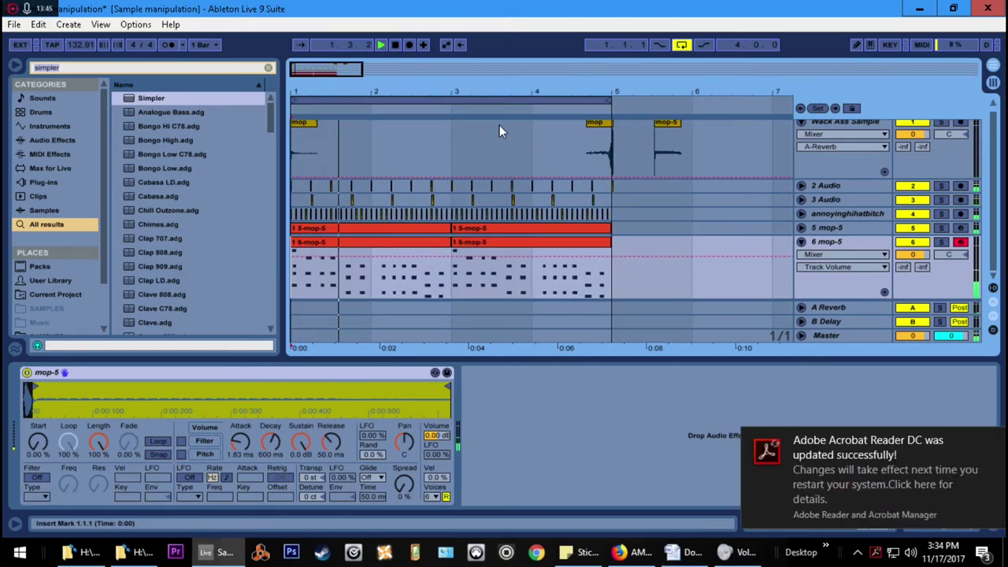
key("space")
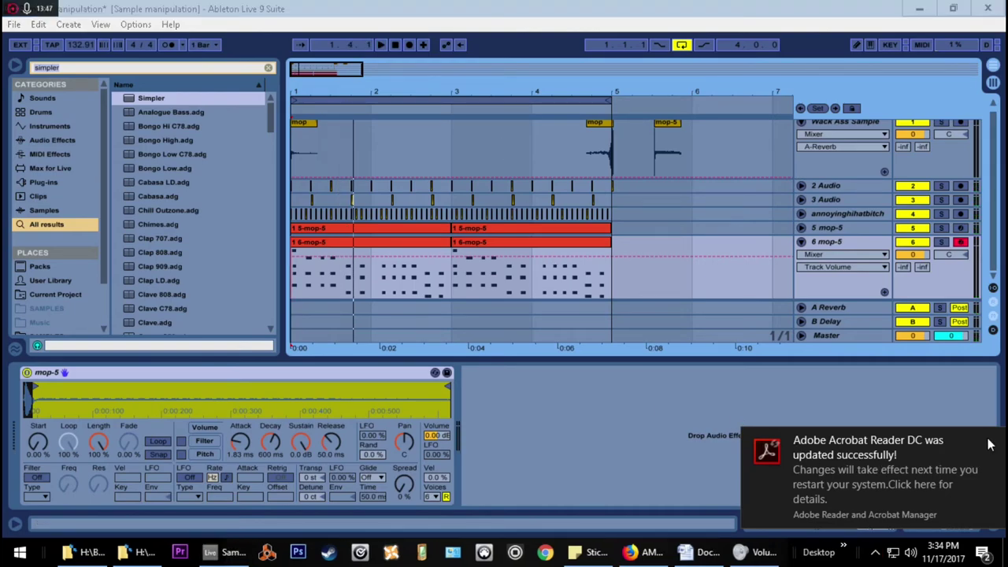
left_click(991, 441)
left_click(382, 44)
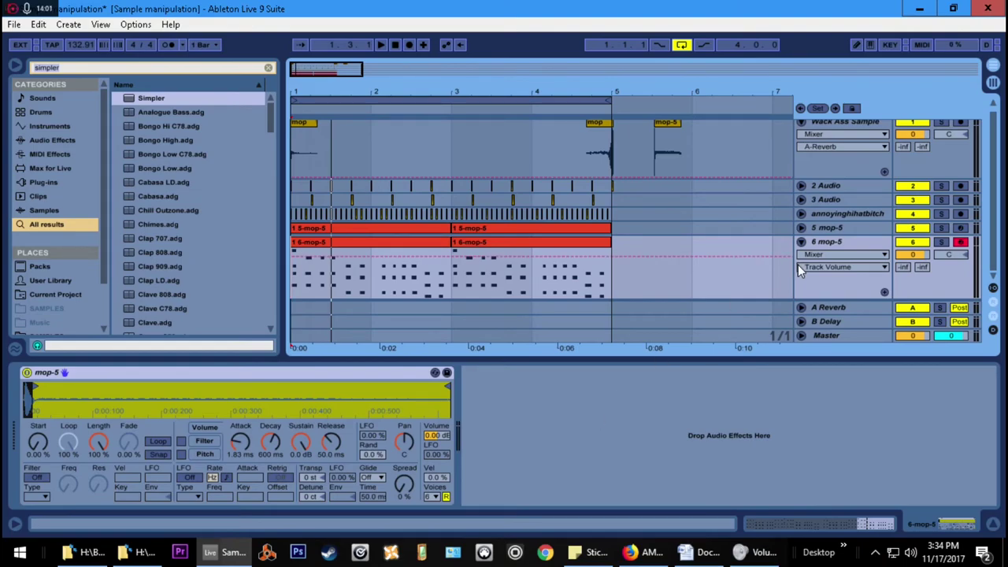
- Switch to the mixer view and rename the 2 Audio track as bootykick and 3 Audio as snapplesnare
key("Tab")
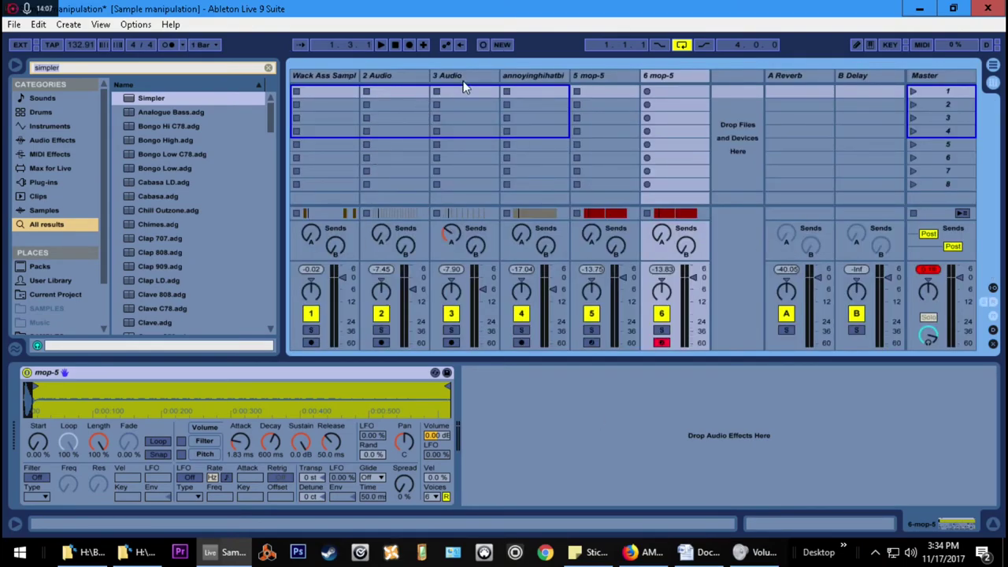
left_click(408, 77)
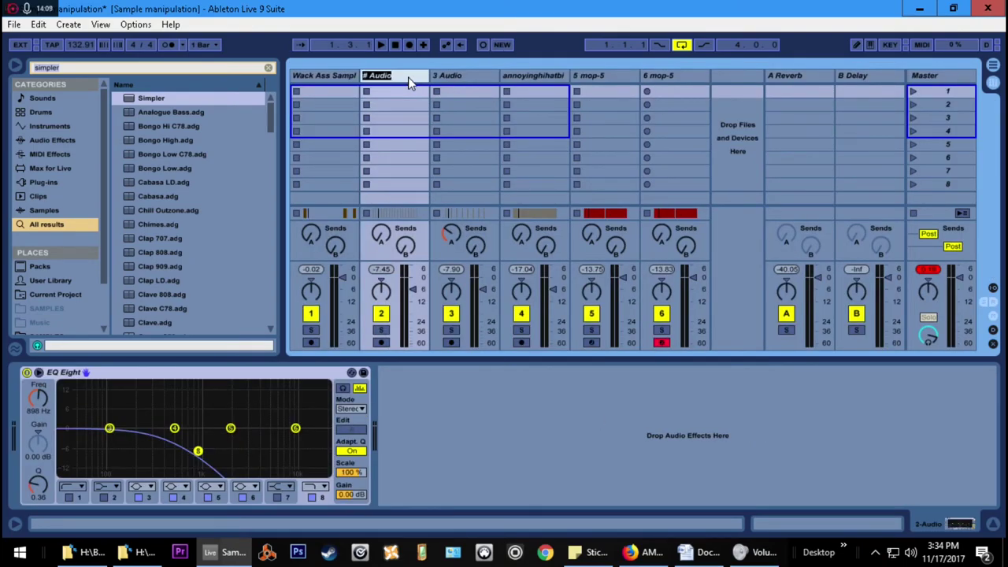
key("Return")
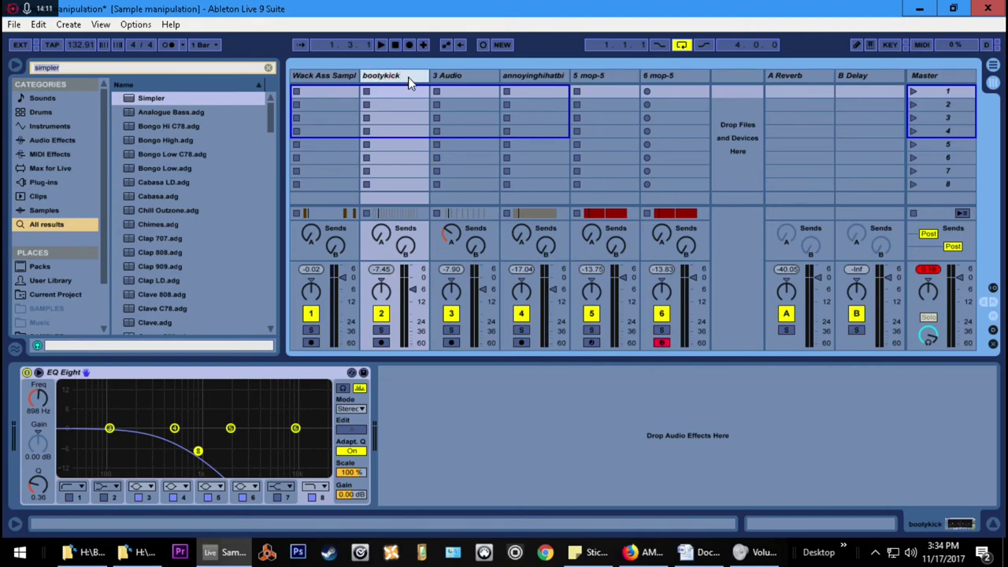
left_click(449, 75)
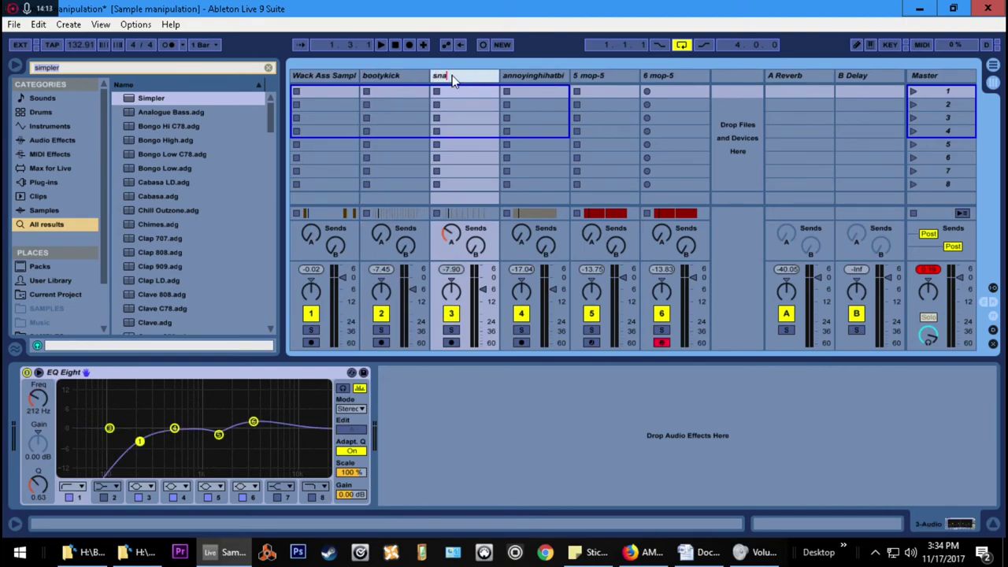
type("snapplesnare")
key("Return")
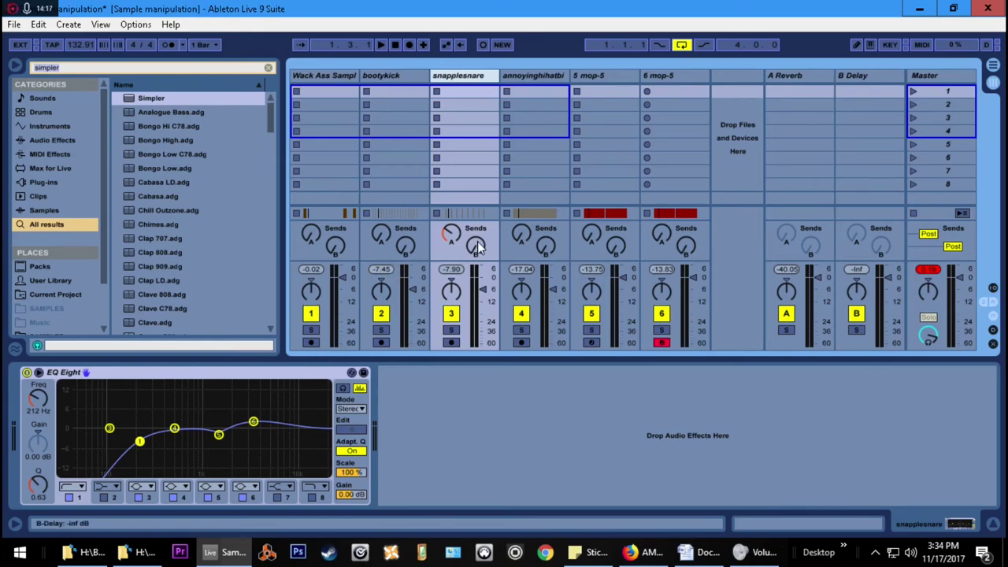
- Raise the reverb and delay sends on snapplesnare and, during playback, add a little reverb send to 6 mop-5
left_click_drag(455, 237, 475, 240)
key("space")
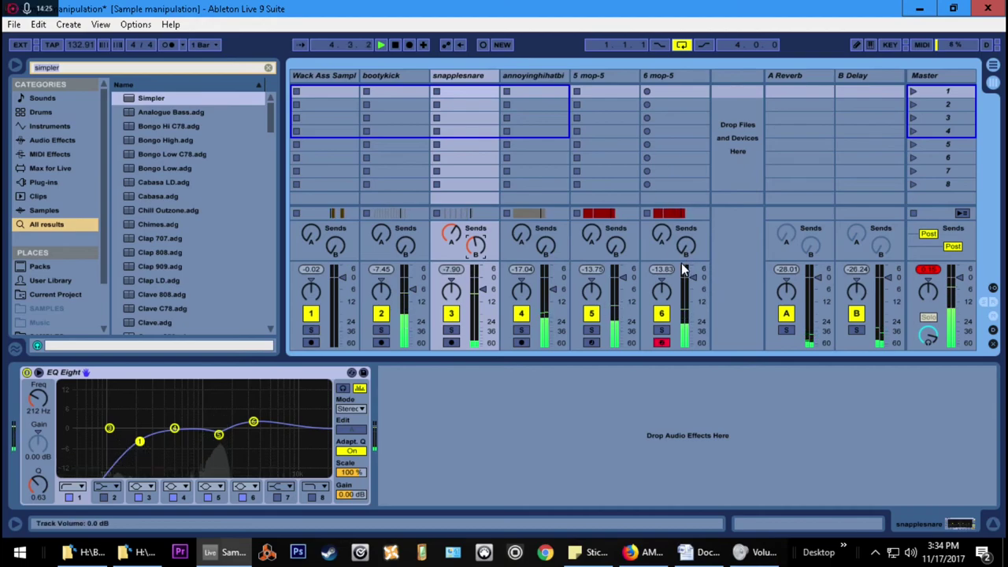
left_click_drag(661, 234, 662, 231)
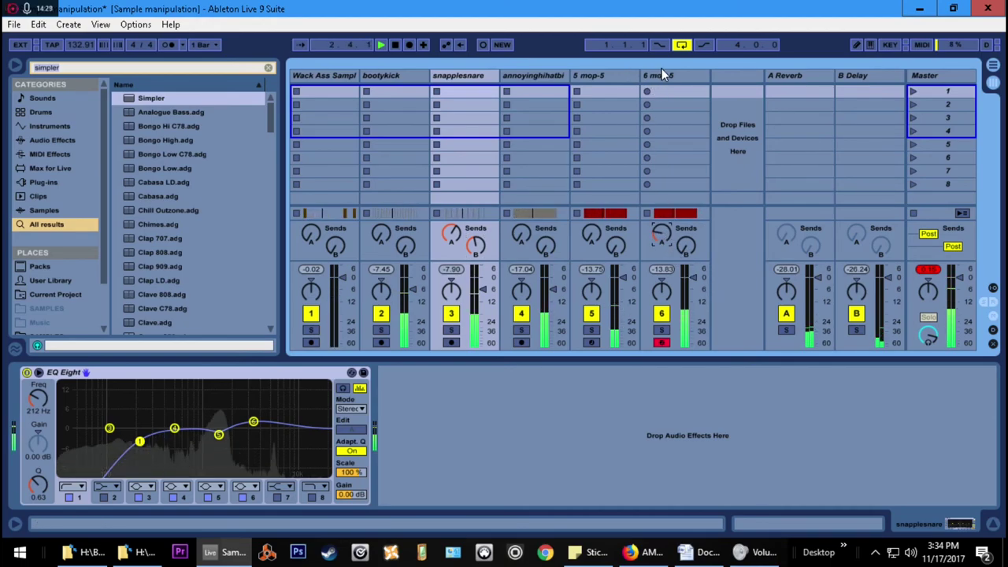
- Add an EQ Eight to 6 mop-5 with a low cut on band 1 and a high cut on band 8 at about 8.13 kHz
left_click(667, 78)
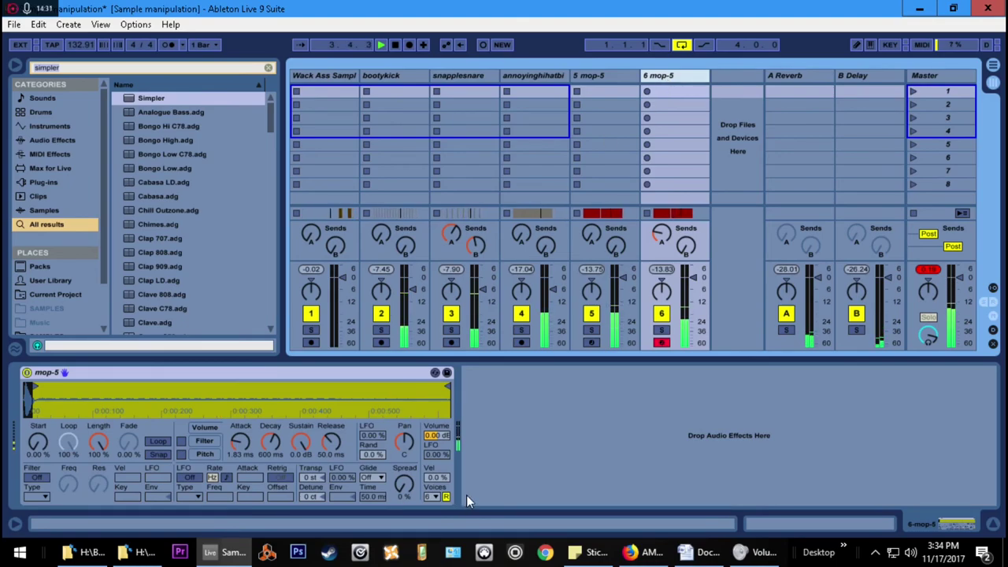
key("ctrl+f")
type("eq")
key("Return")
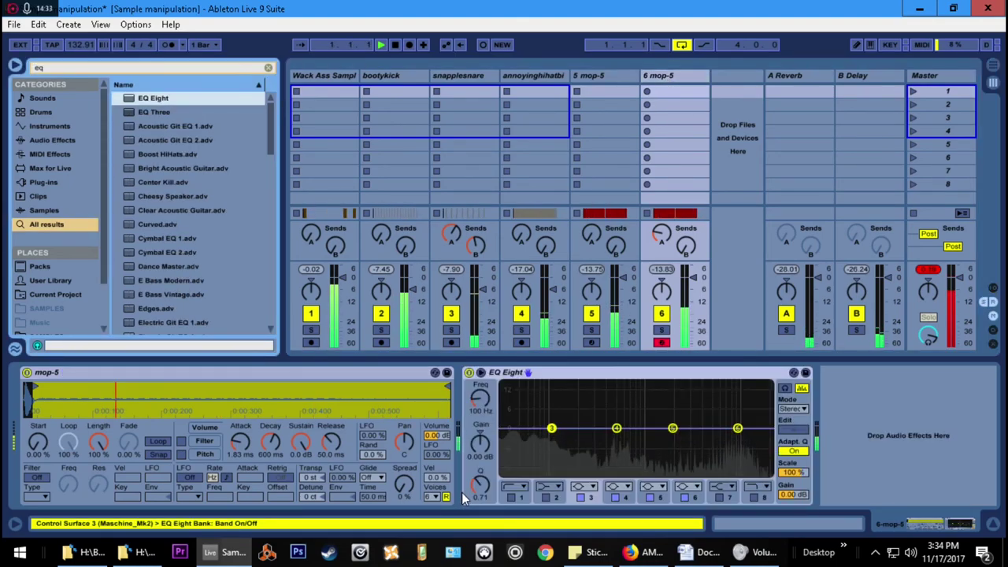
left_click(510, 496)
left_click_drag(480, 402, 480, 357)
left_click(753, 497)
left_click_drag(480, 400, 480, 419)
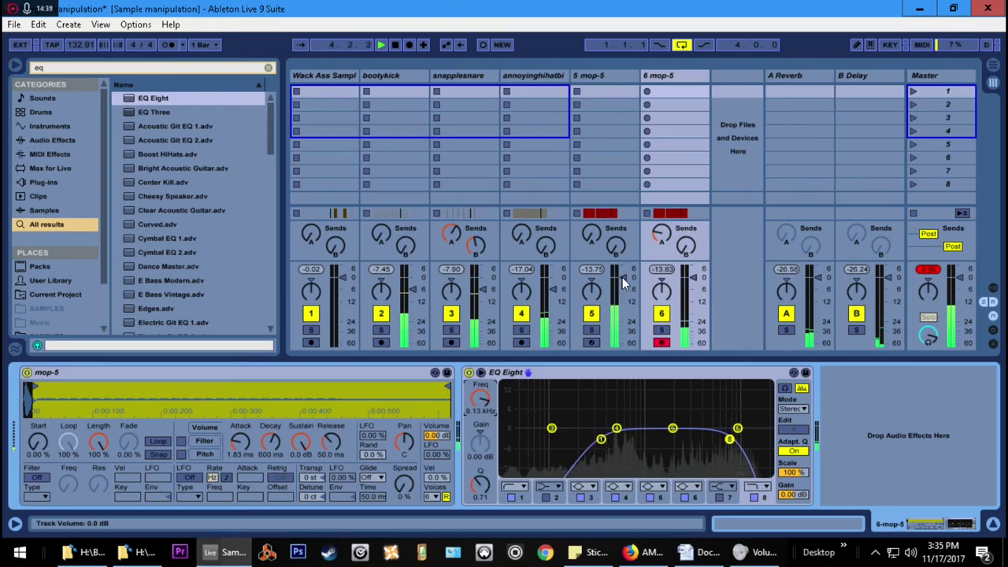
- Add an EQ Eight to 5 mop-5 and boost band 3 by about 4.09 dB at 68.3 Hz
left_click(586, 76)
key("ctrl+f")
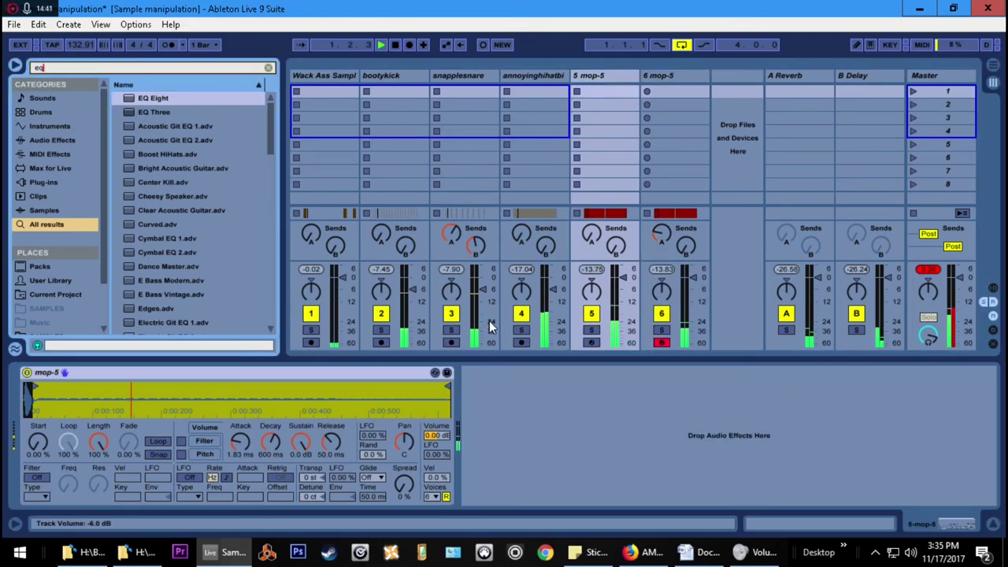
key("Return")
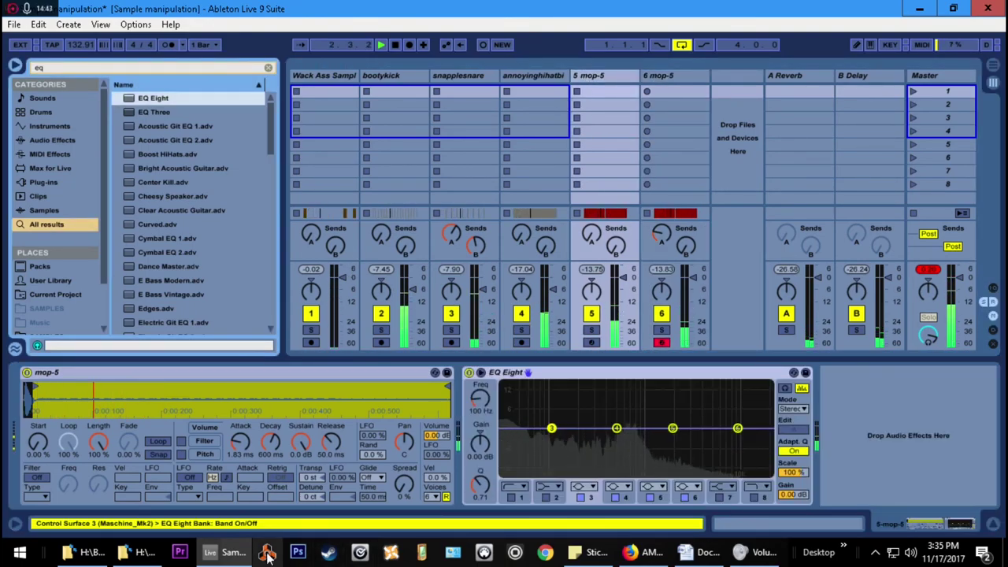
left_click_drag(551, 428, 536, 416)
- Lower the 6 mop-5 track volume slightly, and try its delay send before turning it back off
mouse_move(695, 277)
left_mouse_down()
mouse_move(695, 288)
mouse_move(690, 259)
left_mouse_up()
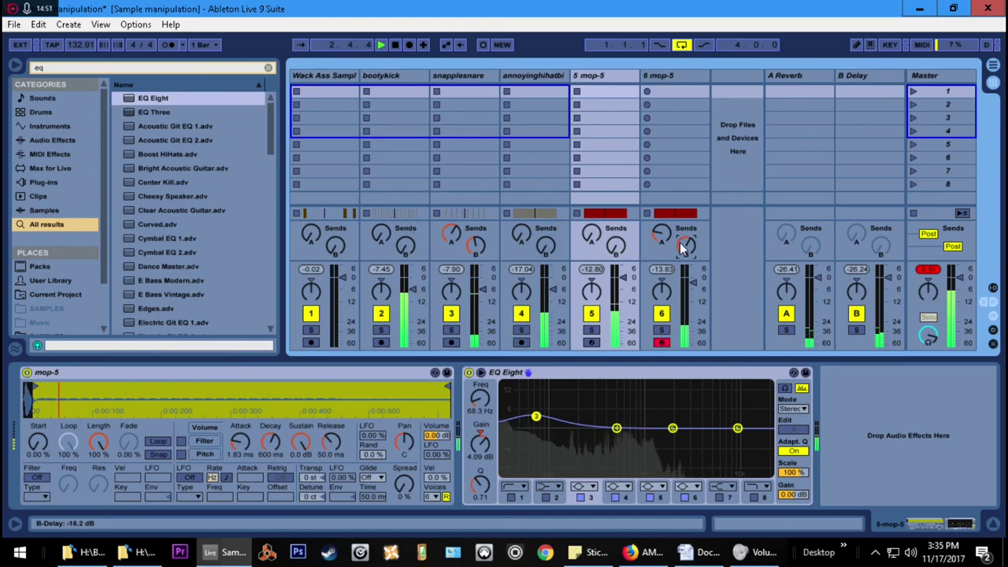
left_click(685, 247)
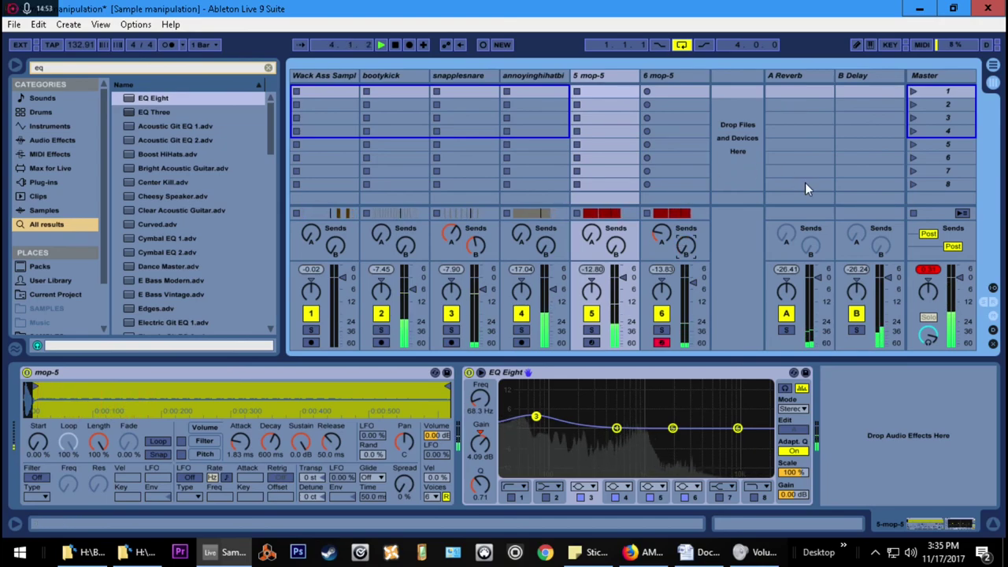